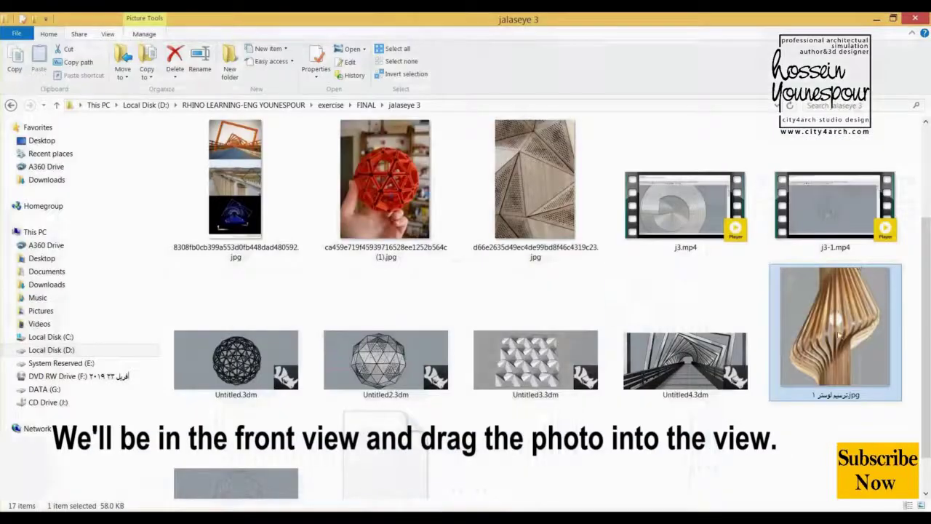
Insert the wooden lamp photo "ترسیم لوستر ۱.jpg" into the Front view as a level picture frame just above the red axis
mouse_move(429, 476)
left_mouse_down()
mouse_move(451, 313)
mouse_move(433, 473)
left_mouse_up()
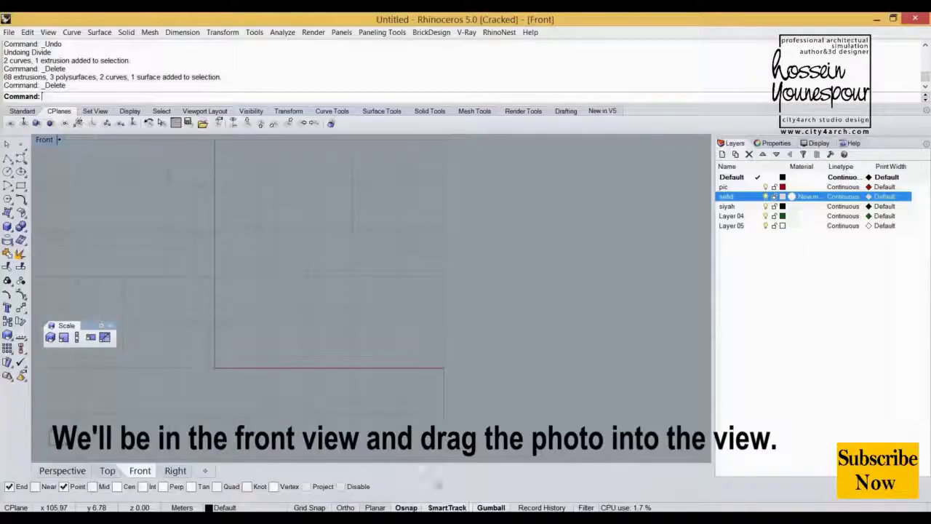
left_click_drag(437, 484, 447, 306)
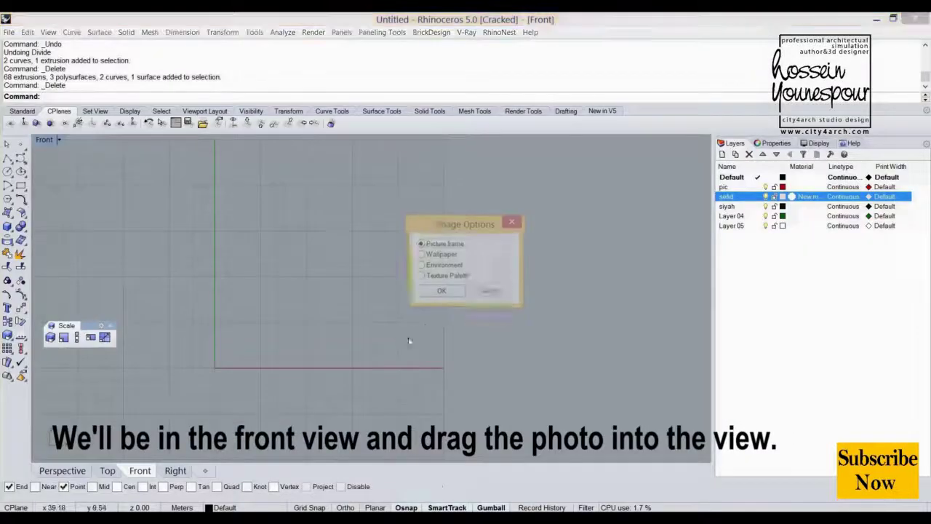
left_click(445, 297)
left_click(271, 337)
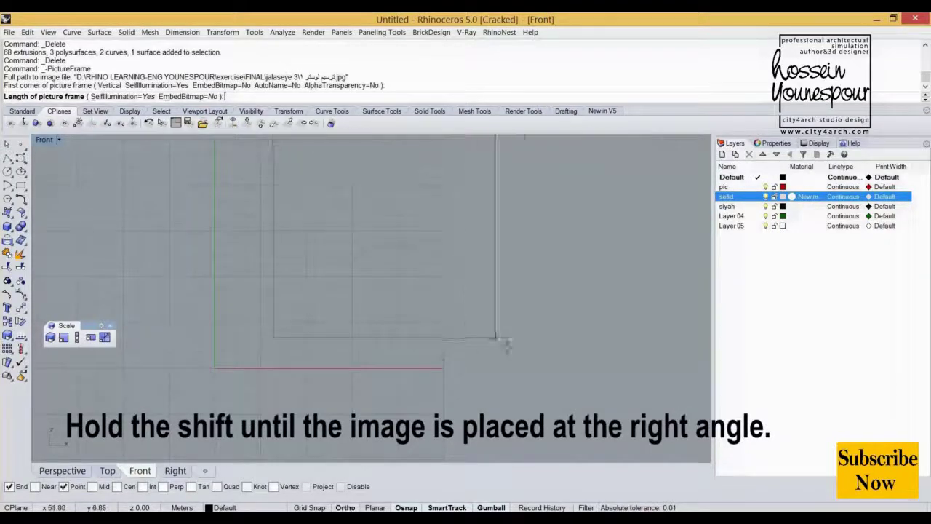
left_click(529, 338, "shift")
Move the placed photo to the pic layer and lock that layer
scroll(409, 412, "down", 7)
scroll(400, 336, "up", 4)
left_click(408, 404)
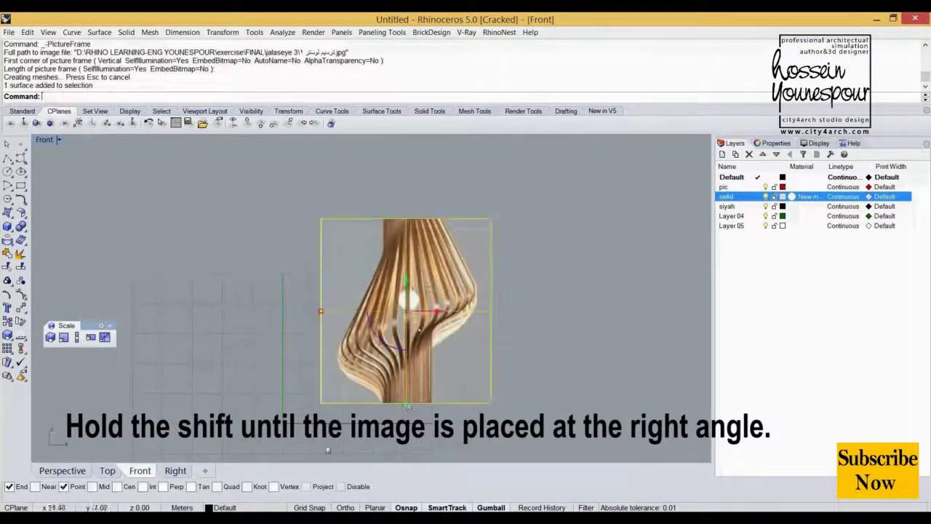
right_click(731, 187)
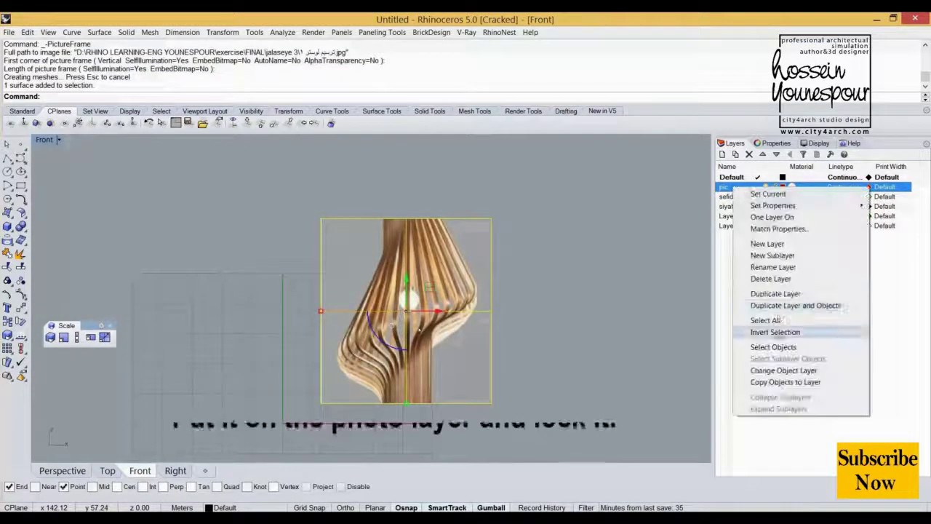
left_click(761, 368)
left_click(774, 188)
Start a degree 2 curve well above the photo, straight down, and follow the lamp's outer right rib to mid-slope
scroll(426, 288, "up", 4)
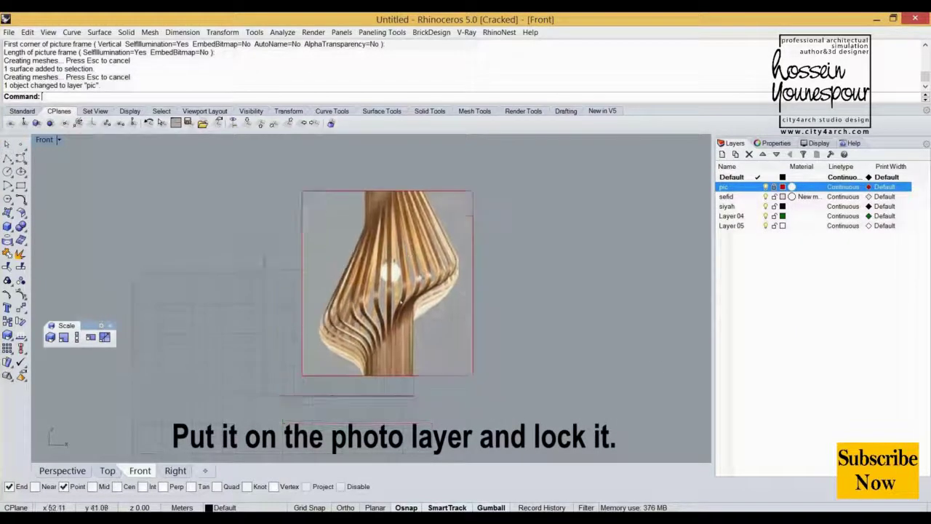
scroll(428, 286, "down", 4)
right_click_drag(428, 286, 412, 247)
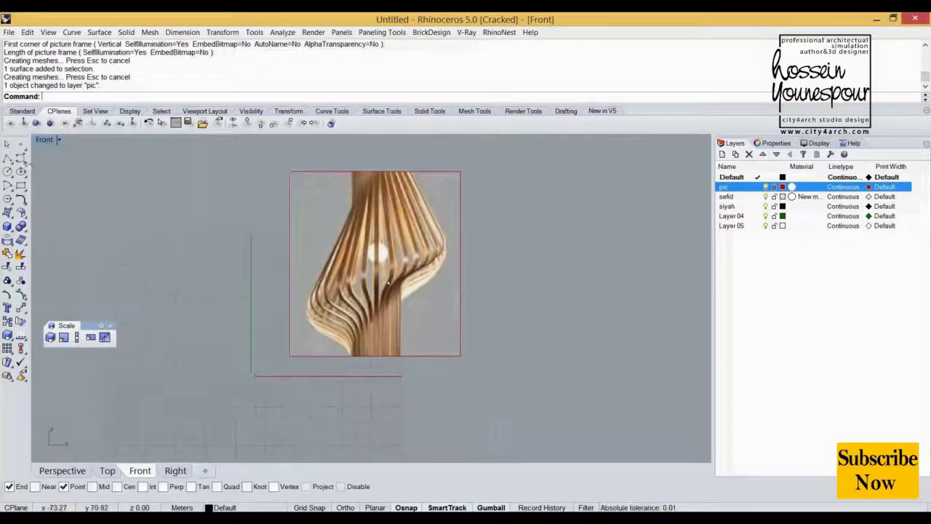
left_click(24, 162)
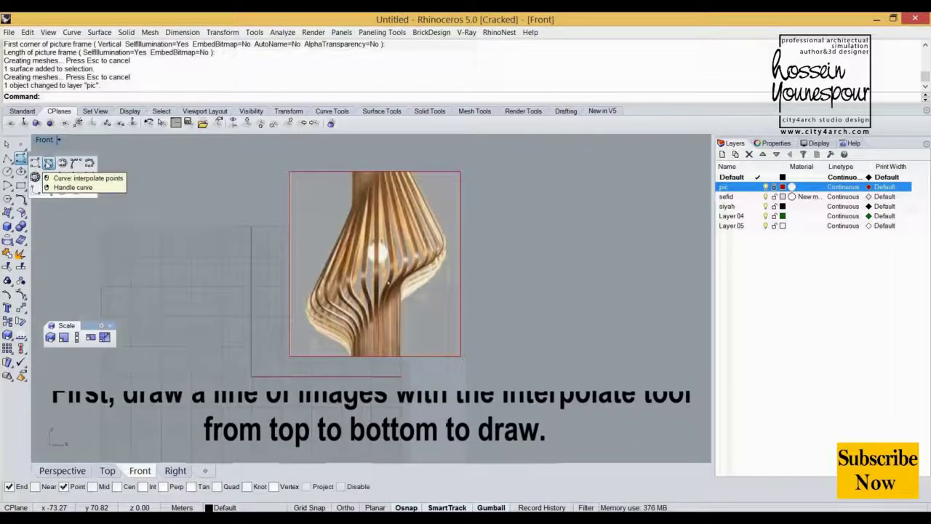
left_click(36, 164)
right_click_drag(386, 153, 377, 227)
left_click(392, 196)
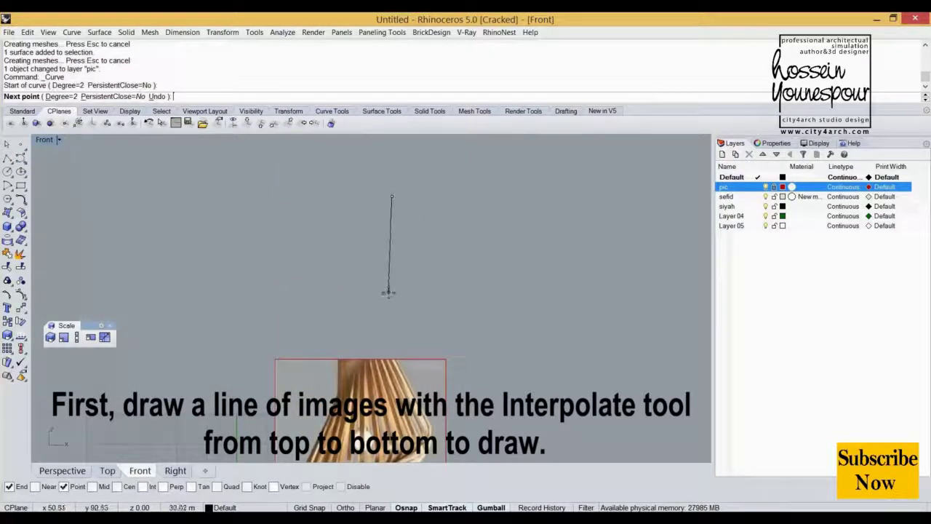
left_click(392, 303)
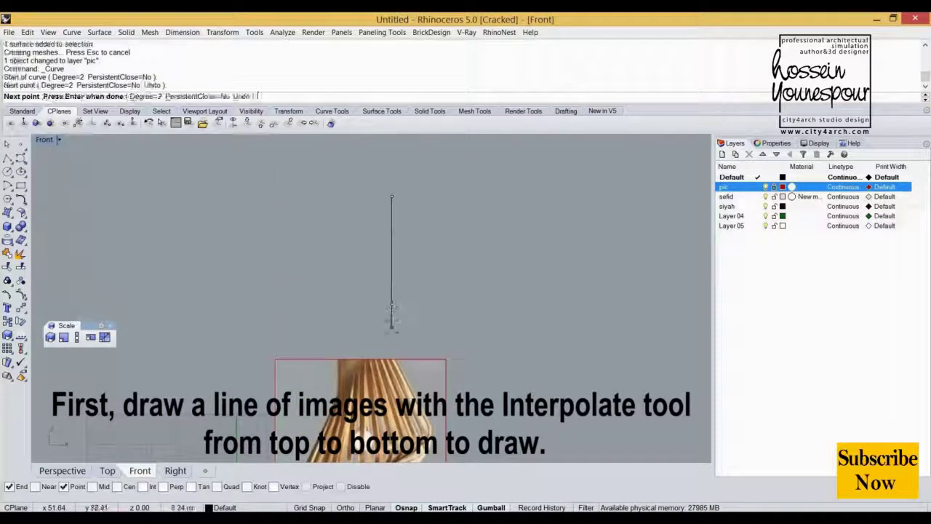
left_click(395, 361)
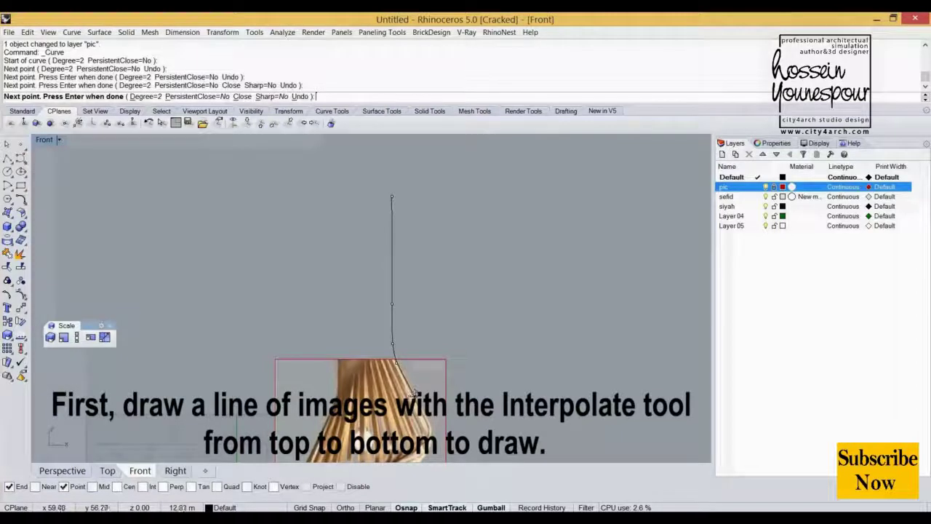
left_click(416, 395)
Continue the curve around the lamp's right bulge and inward to the stem, and finish it straight down below the photo
right_click_drag(416, 369, 404, 277)
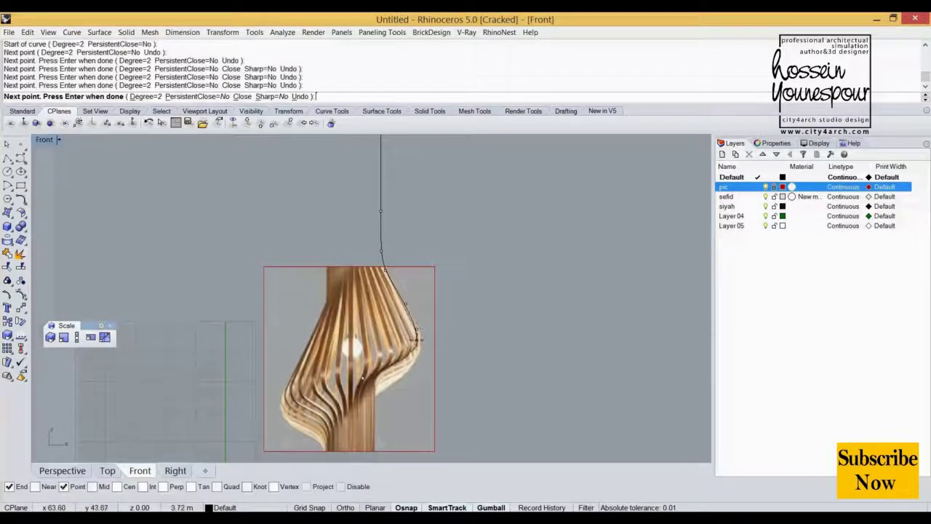
left_click(416, 331)
left_click(411, 351)
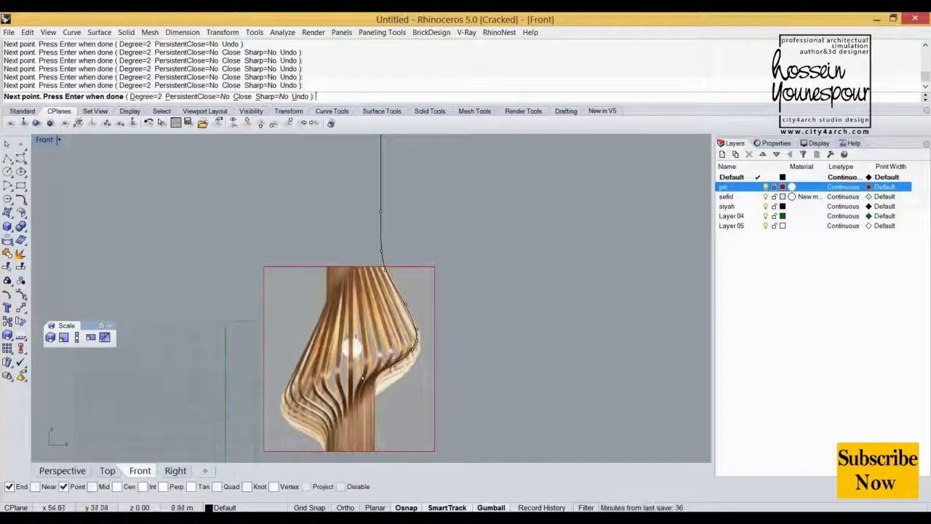
right_click_drag(363, 377, 382, 355)
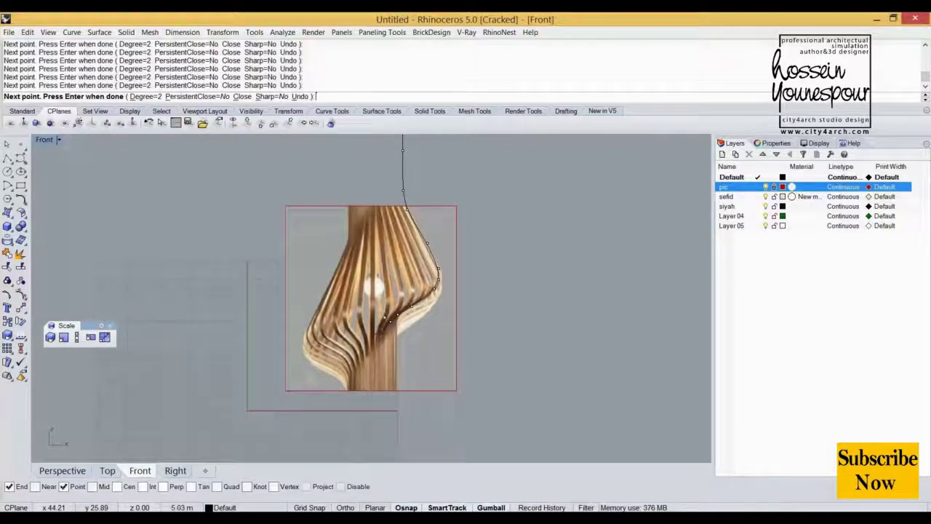
key("ctrl+z")
scroll(386, 314, "up", 5)
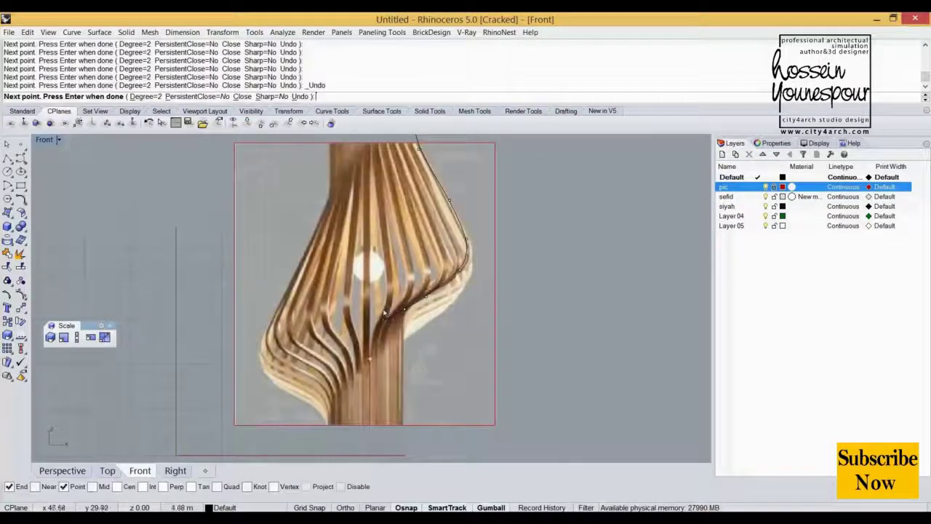
right_click_drag(379, 309, 380, 267)
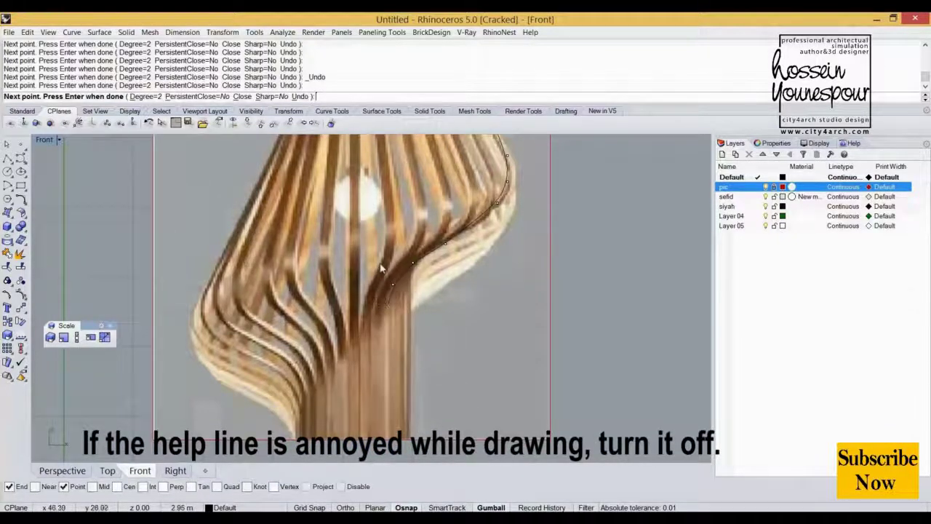
scroll(382, 270, "down", 8)
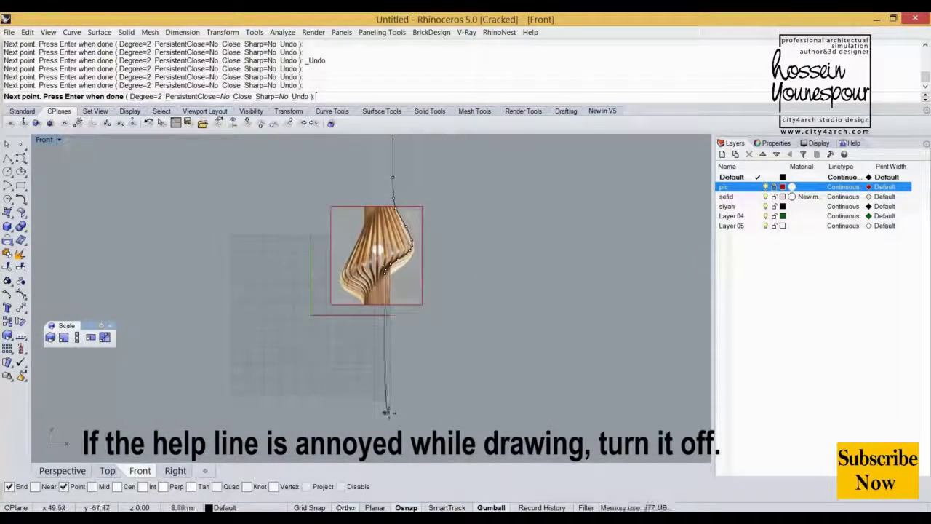
key("Return")
Move the finished rib curve horizontally to the right, clear of the photo
left_click(387, 329)
scroll(404, 282, "up", 5)
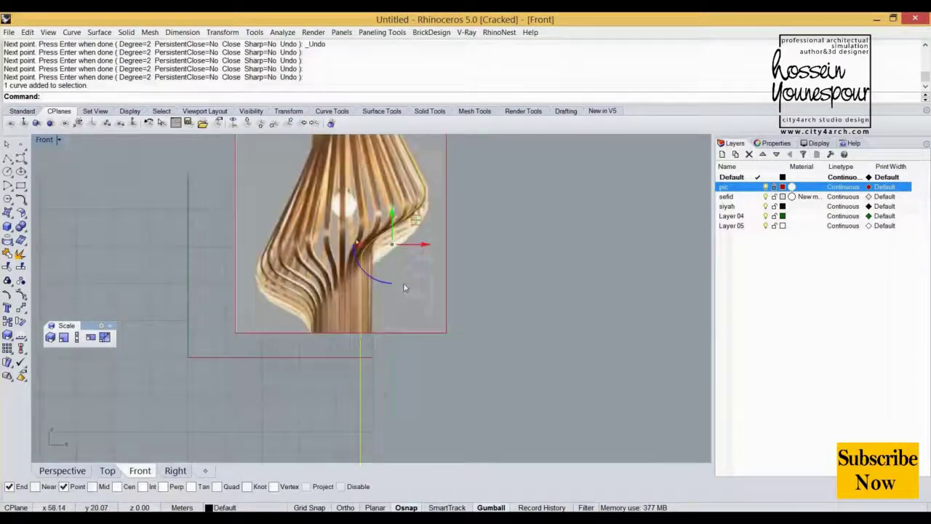
scroll(404, 282, "up", 5)
scroll(427, 244, "down", 3)
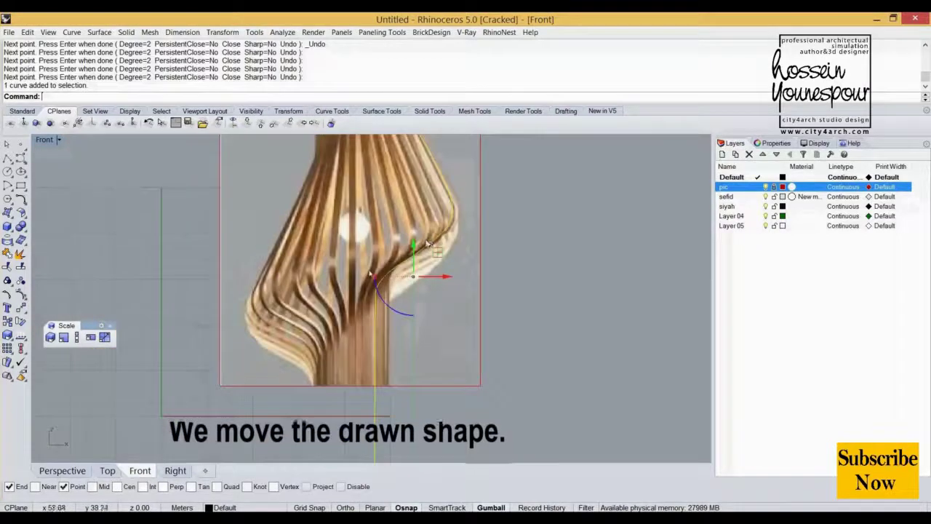
right_click_drag(426, 243, 395, 308)
scroll(427, 253, "down", 9)
right_click_drag(469, 290, 262, 294)
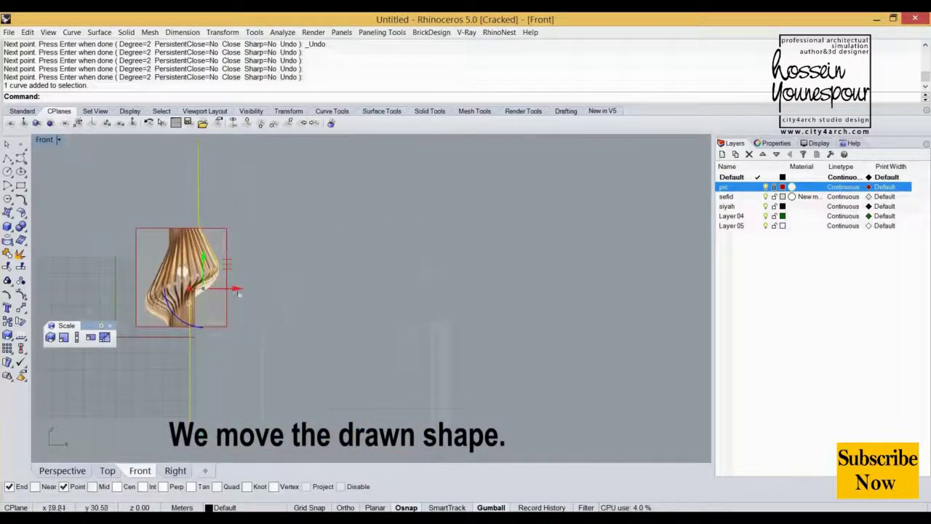
left_click_drag(238, 293, 492, 293)
Extrude the moved curve in the Perspective view into a narrow strip, perpendicular to the curve's plane
right_click_drag(512, 333, 449, 341)
left_click(449, 341)
left_click_drag(465, 241, 247, 374)
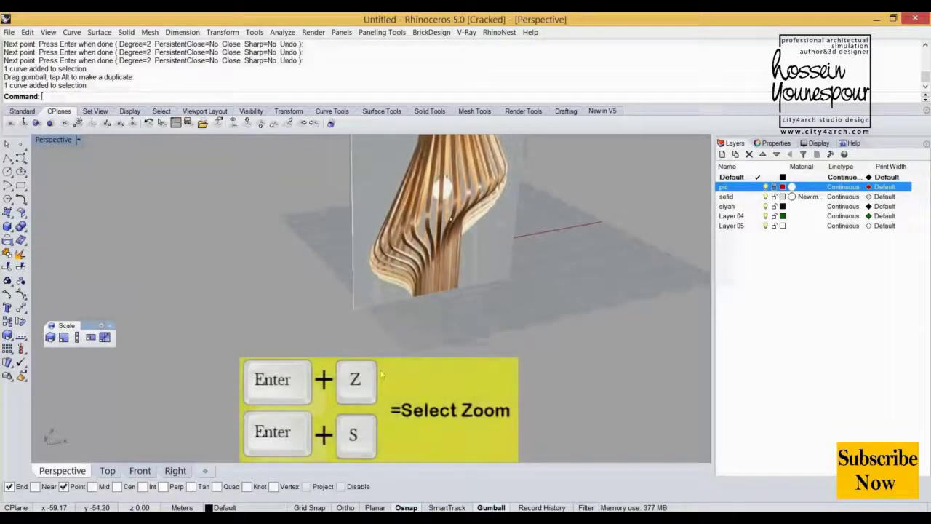
type("Z")
key("Return")
type("S")
key("Return")
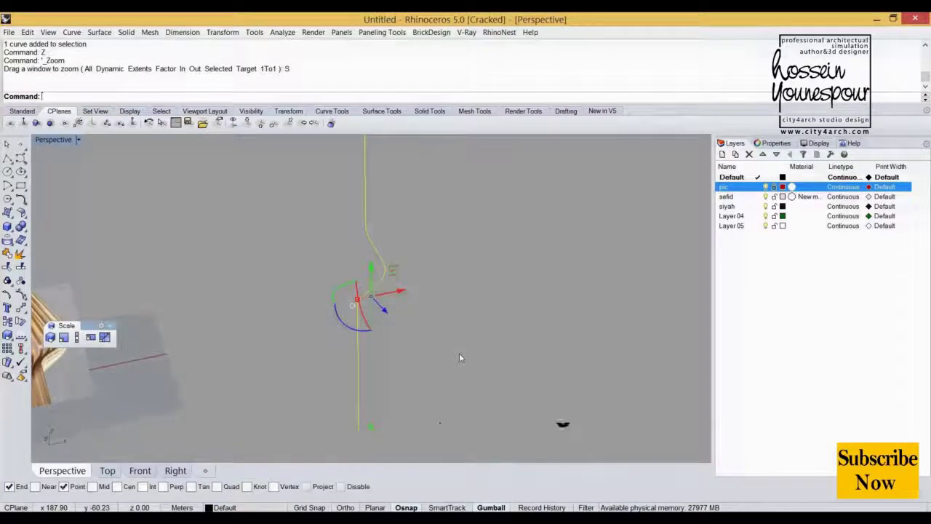
right_click_drag(500, 322, 342, 329)
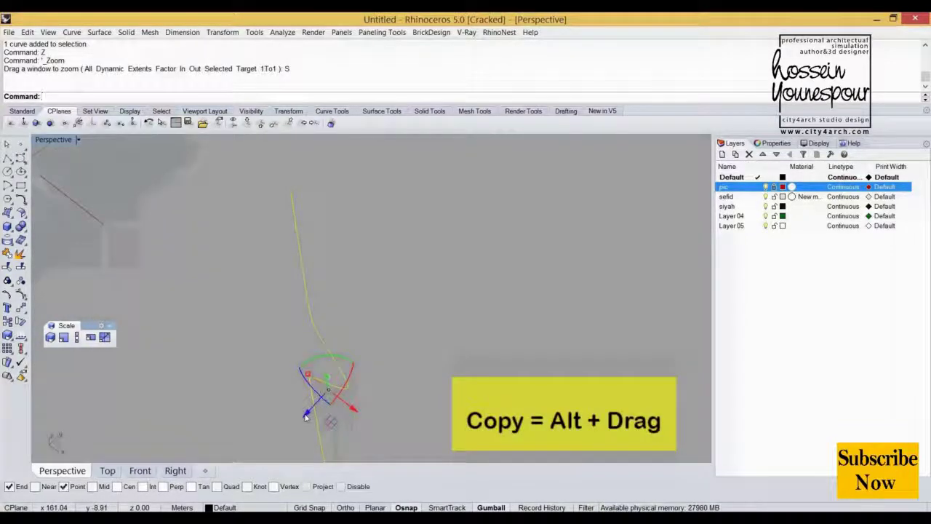
left_click_drag(307, 414, 310, 410)
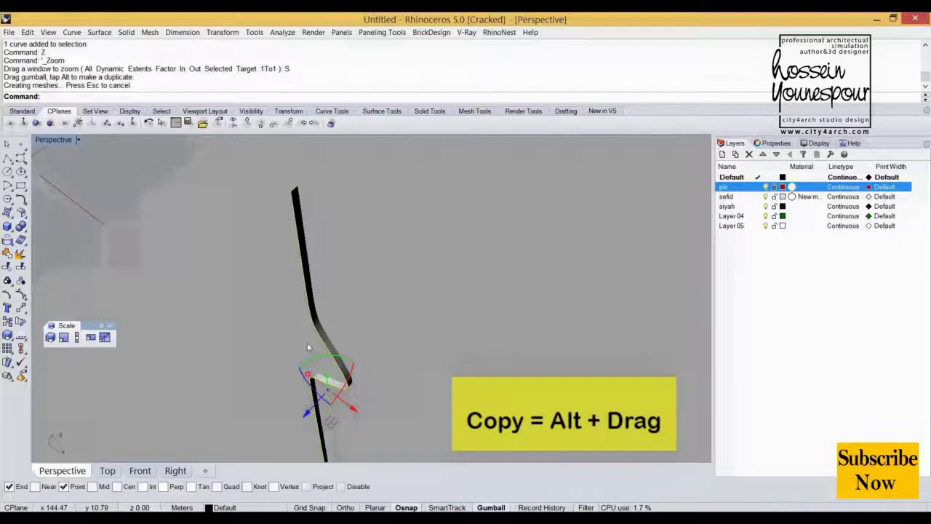
Relocate the gumball to a point well to the right of the strip
right_click_drag(351, 331, 411, 393)
left_click_drag(412, 386, 653, 395, "ctrl")
right_click_drag(524, 351, 481, 295, "shift")
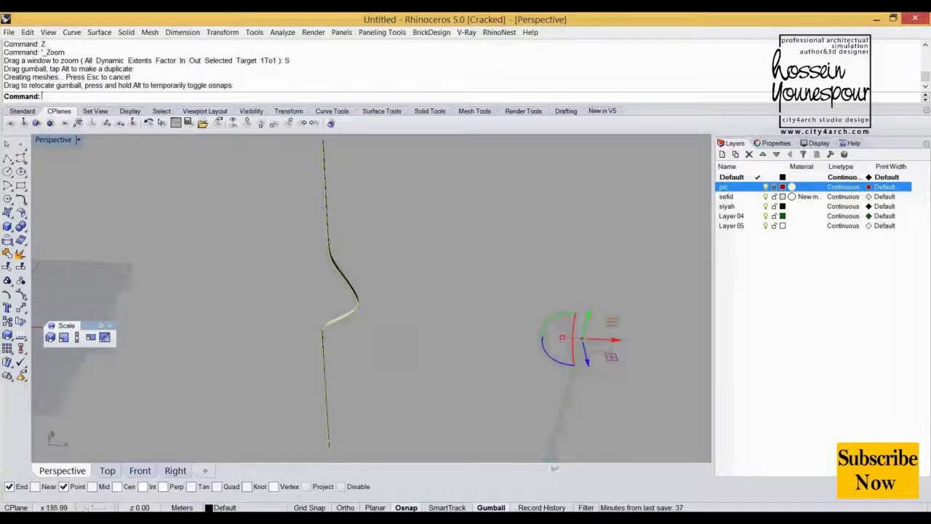
Reset the gumball by aligning it to the object and finally to the world
right_click(491, 507)
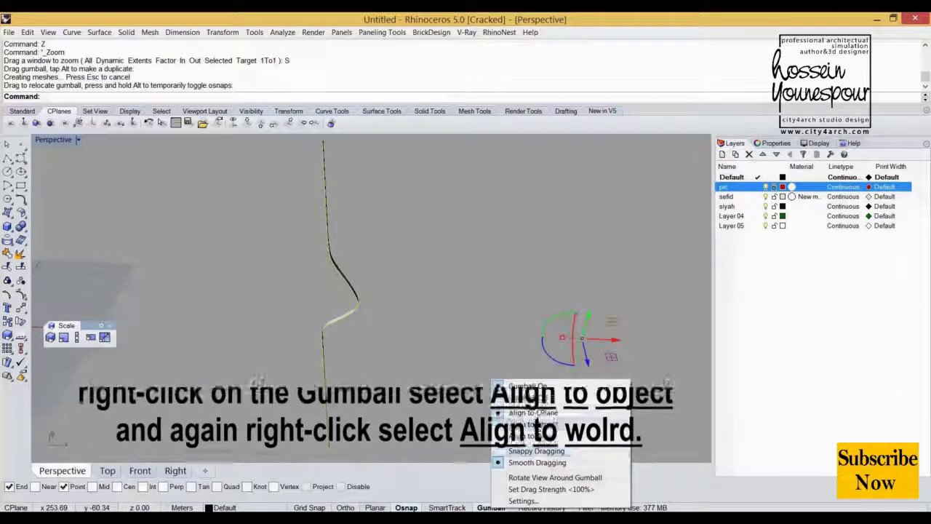
left_click(533, 425)
right_click(494, 508)
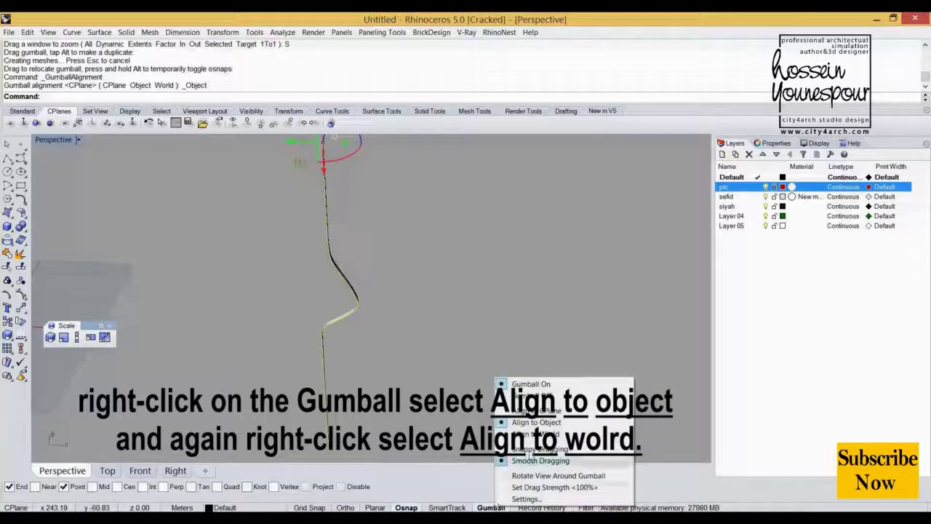
left_click(539, 436)
Thicken the extruded strip into a solid with OffsetSrf at distance 1, using FlipAll to compare the offset directions
right_click_drag(425, 240, 415, 296)
left_click(415, 296)
scroll(345, 247, "up", 4)
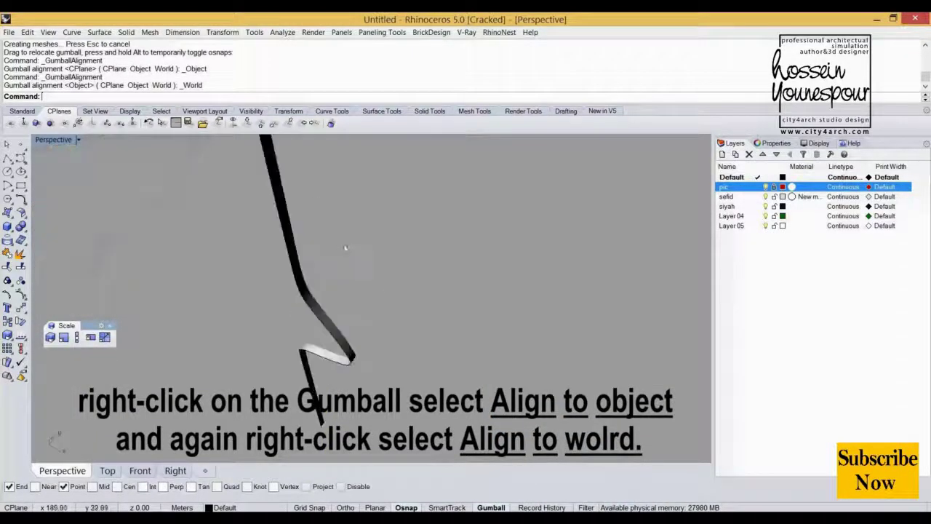
left_click(315, 305)
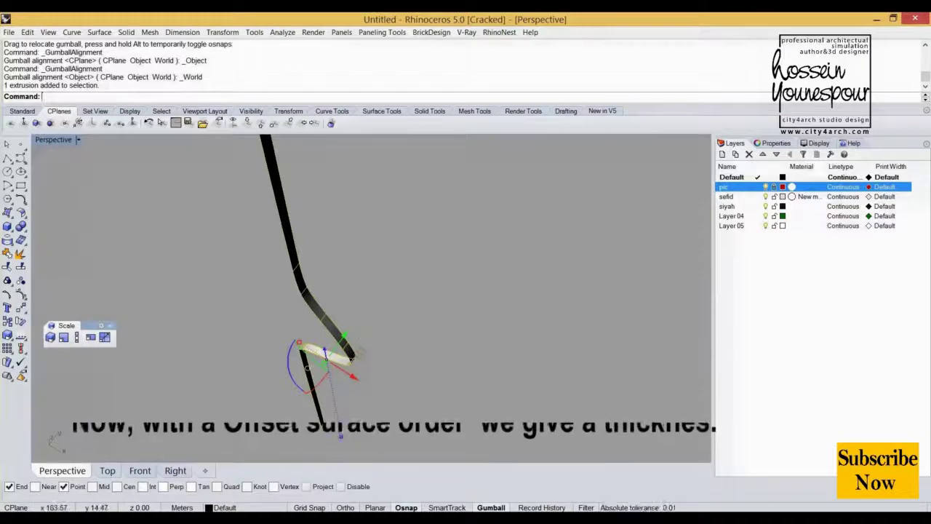
type("Off")
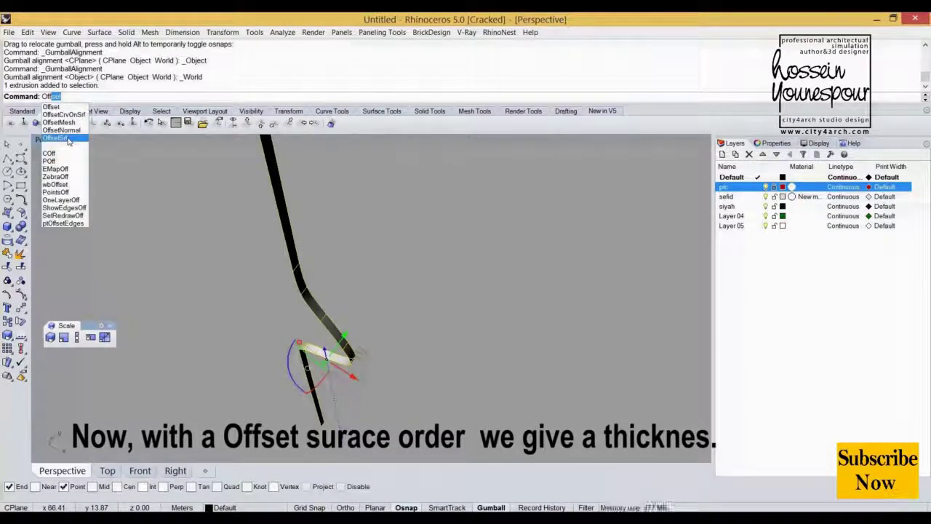
left_click(68, 138)
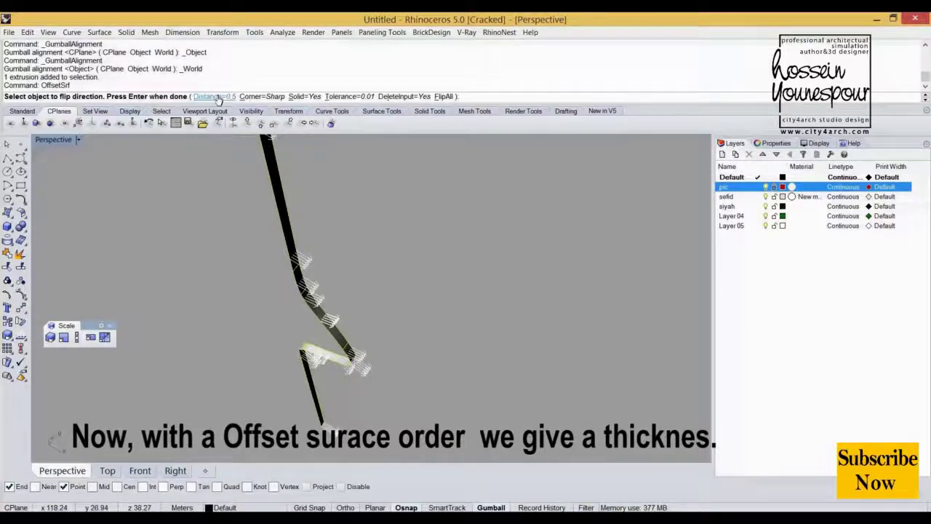
left_click(446, 98)
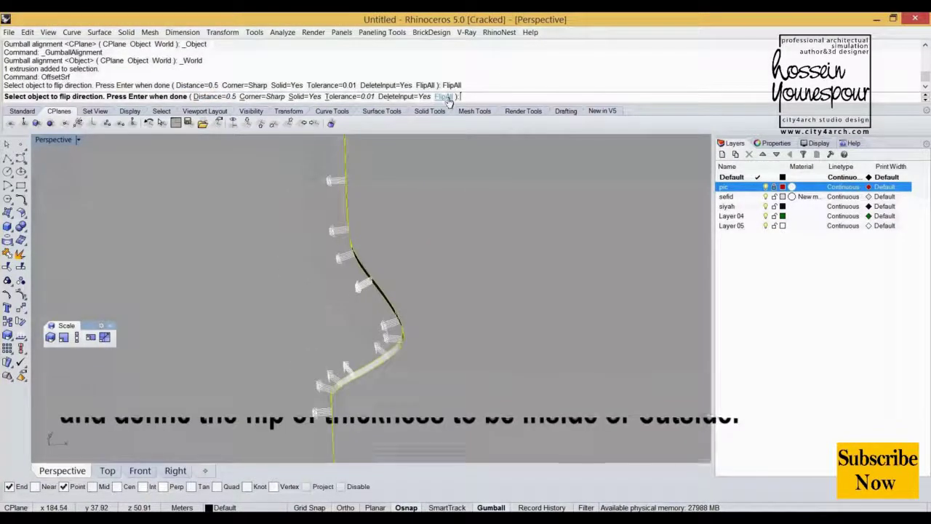
left_click(449, 99)
left_click(445, 98)
left_click(446, 98)
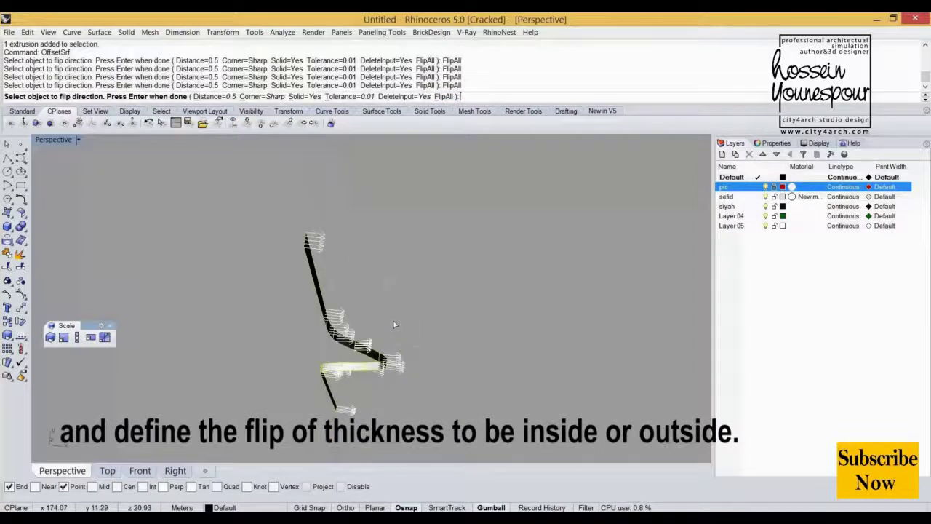
right_click_drag(394, 325, 355, 240)
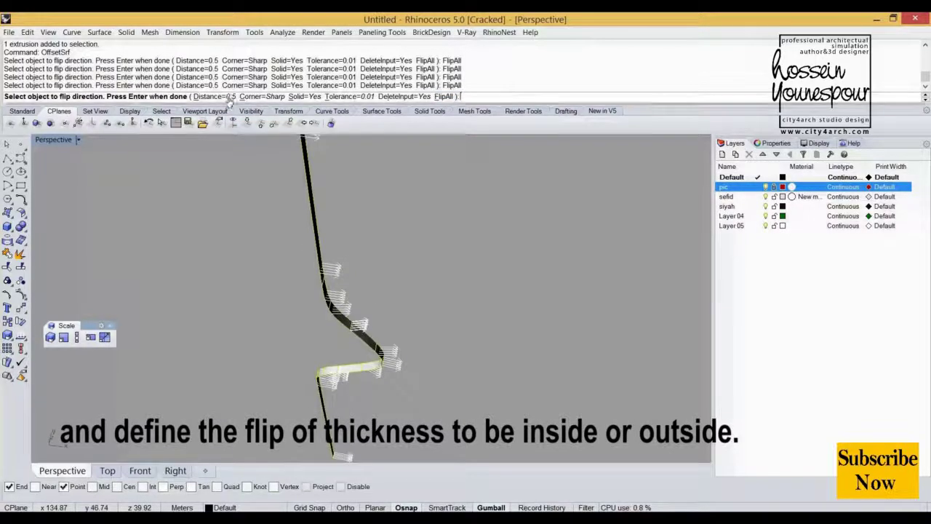
type("1")
key("Return")
key("Return")
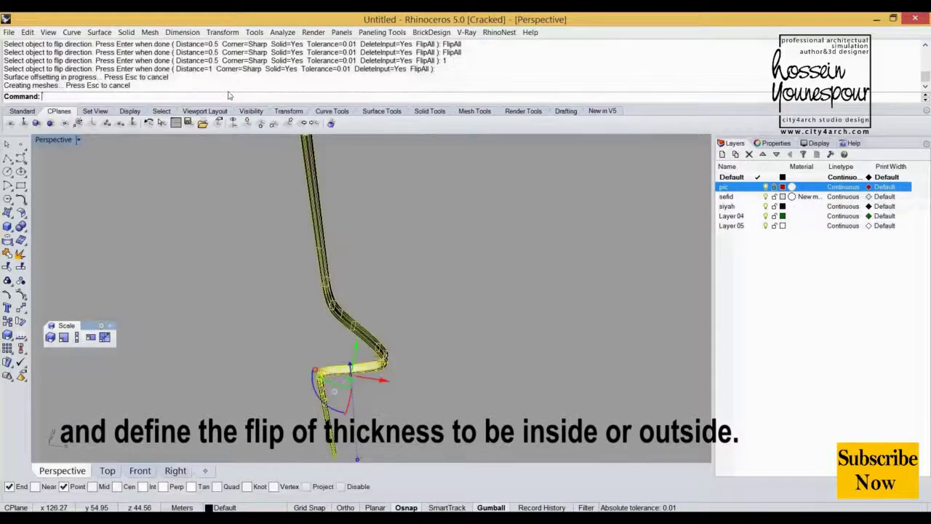
Examine the thickened strip from several angles and the radial rib arrangement in the reference image
left_click(407, 304)
scroll(407, 299, "down", 5)
right_click_drag(408, 305, 405, 273)
scroll(406, 322, "up", 6)
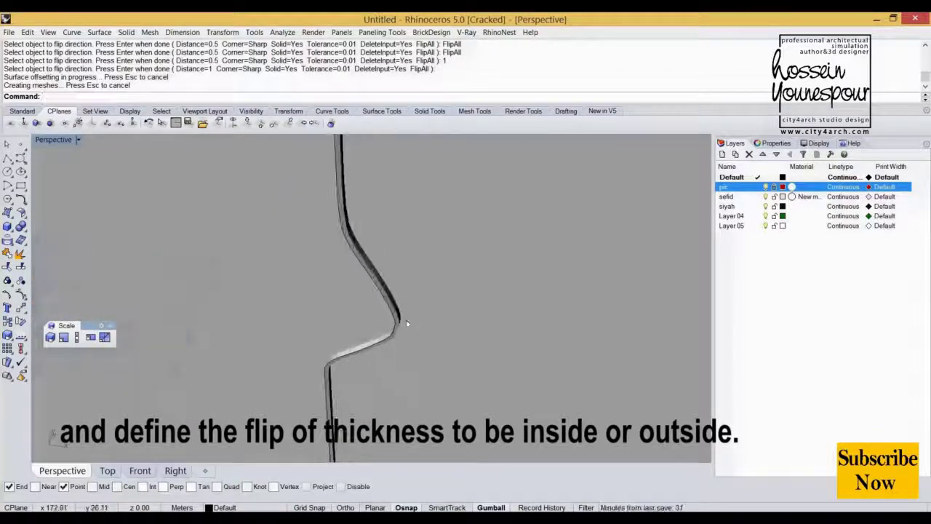
right_click_drag(406, 323, 412, 281)
left_click_drag(380, 291, 317, 339)
scroll(317, 339, "down", 7)
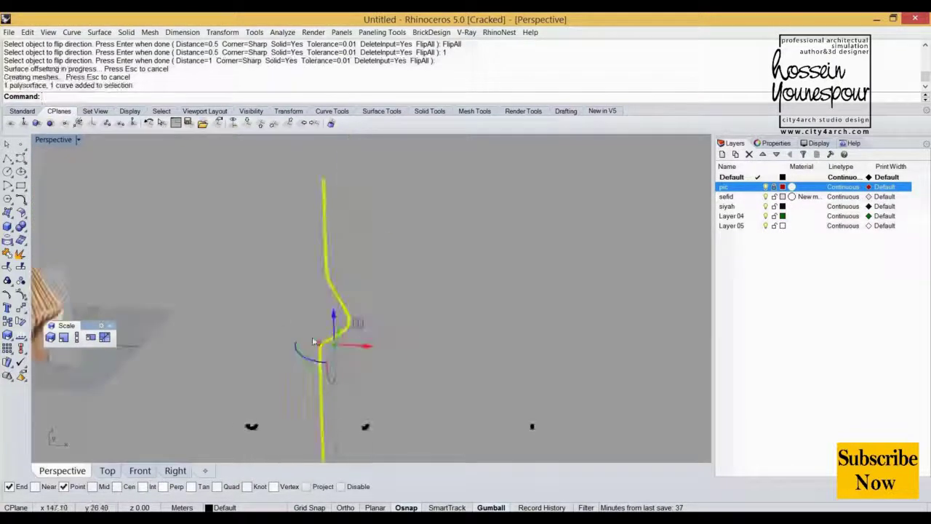
right_click_drag(316, 339, 372, 392)
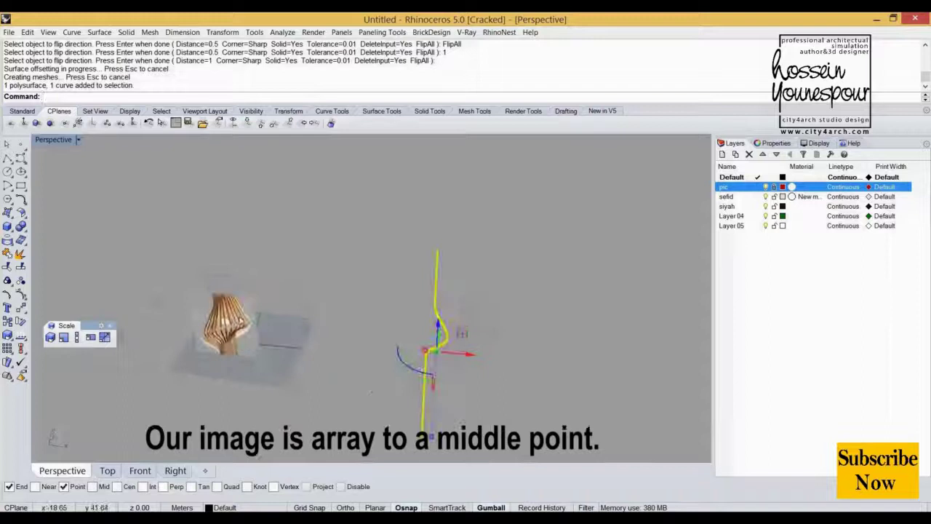
scroll(235, 321, "up", 3)
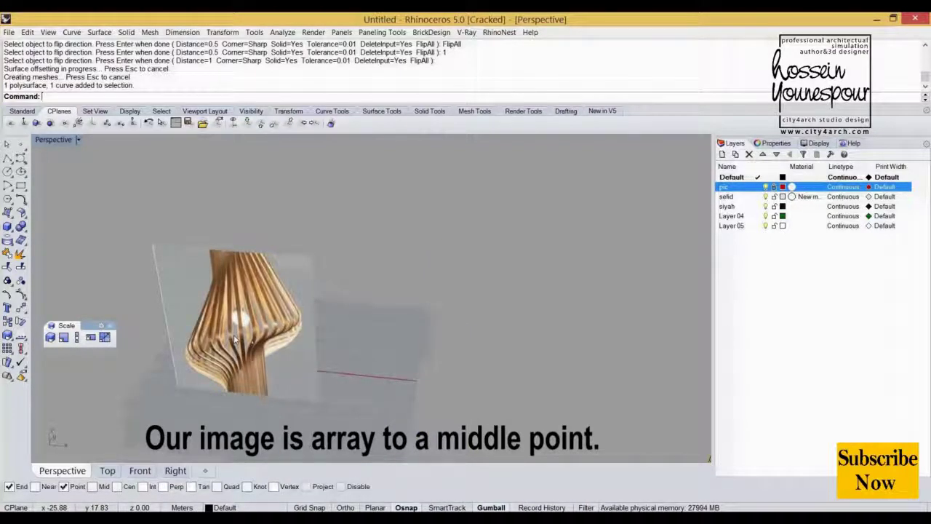
right_click_drag(381, 366, 270, 359, "shift")
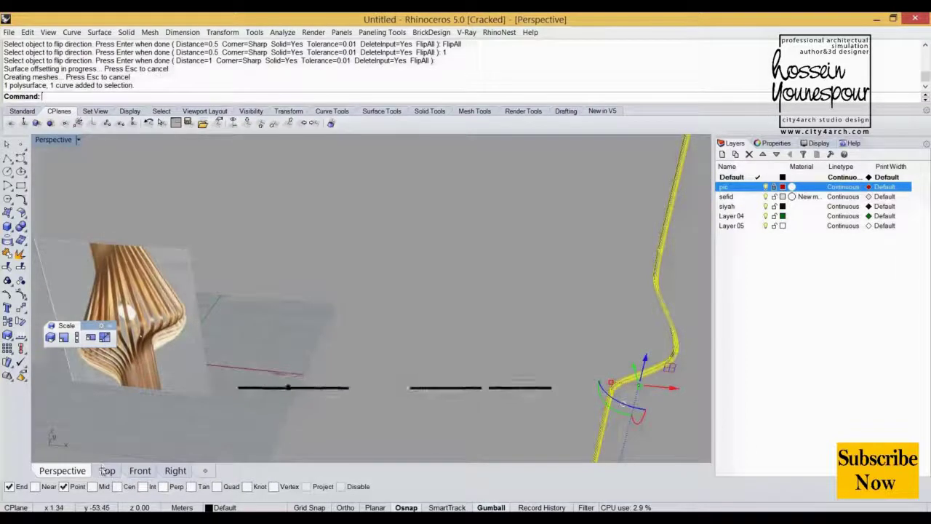
In the Top view, place a point object beside the strip, aligned with its end midpoint using Mid and SmartTrack, and adjust it along X
left_click(106, 471)
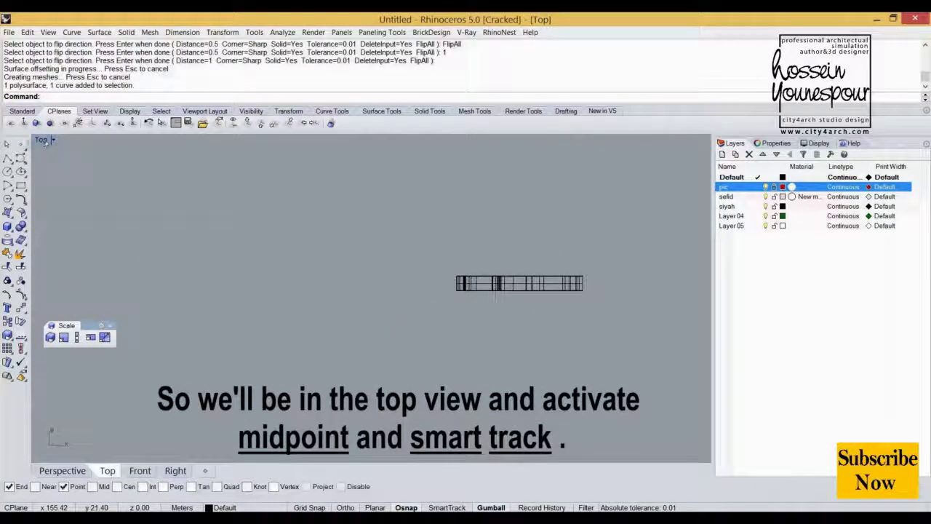
left_click(21, 145)
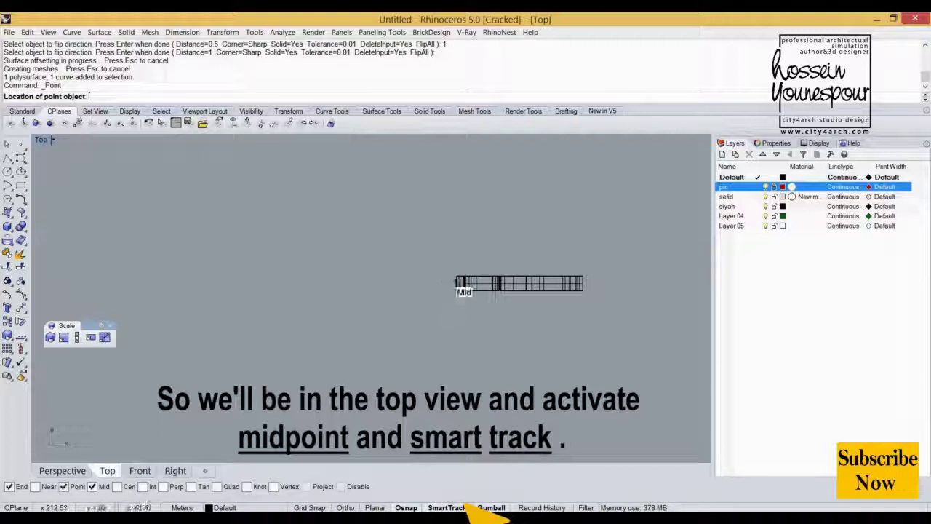
left_click(390, 283)
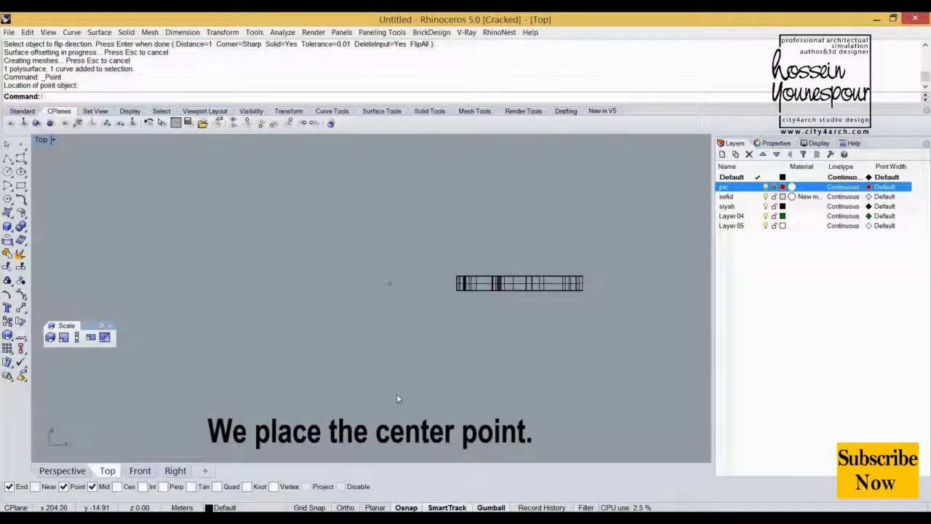
left_click(390, 283)
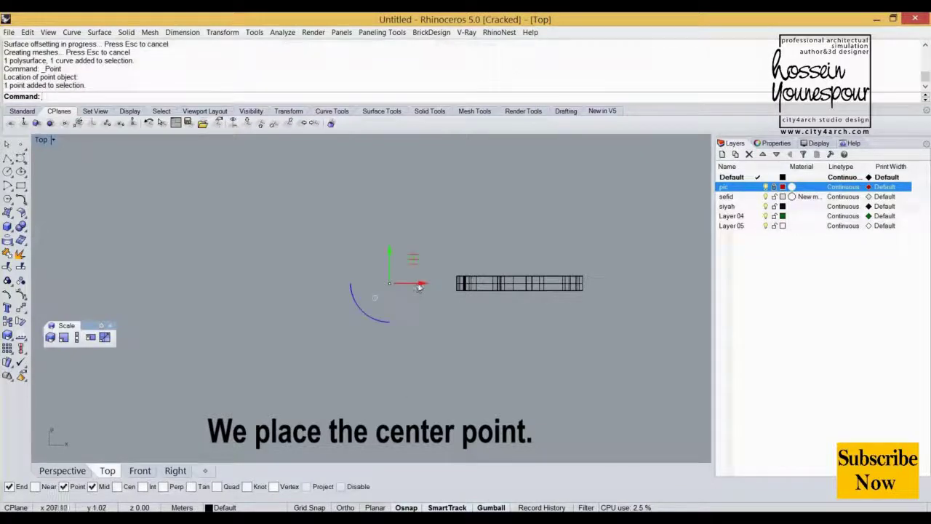
left_click_drag(438, 284, 429, 284)
left_click(430, 337)
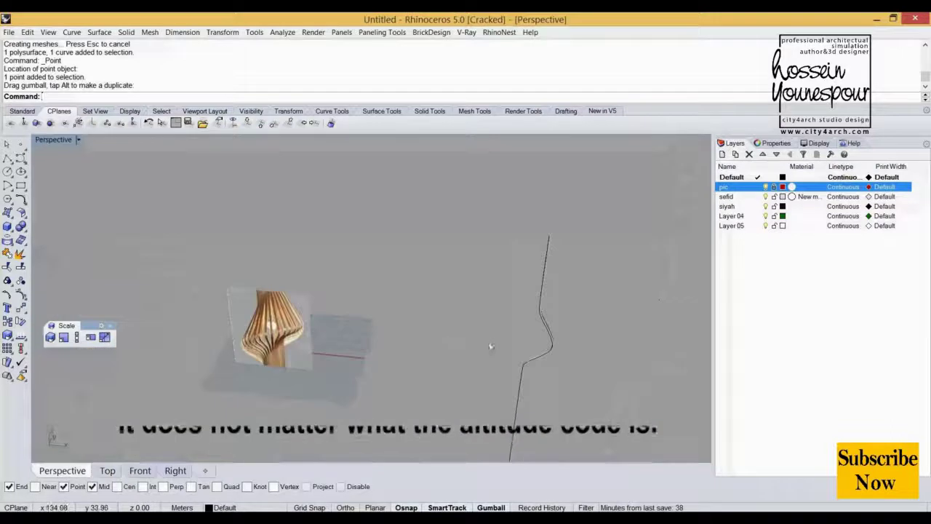
Raise the point vertically in the Perspective view to about the height of the strip's bulge, undoing the last drag
left_click(422, 365)
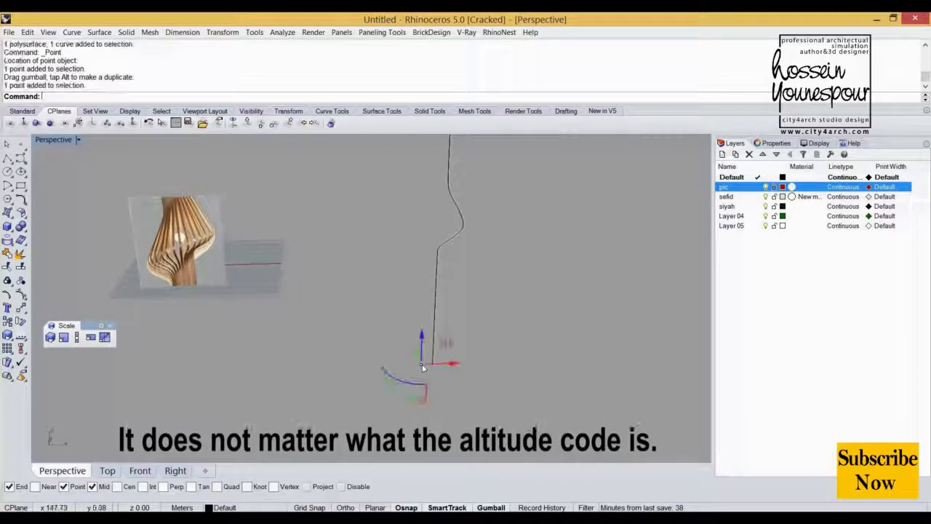
left_click_drag(424, 342, 428, 172)
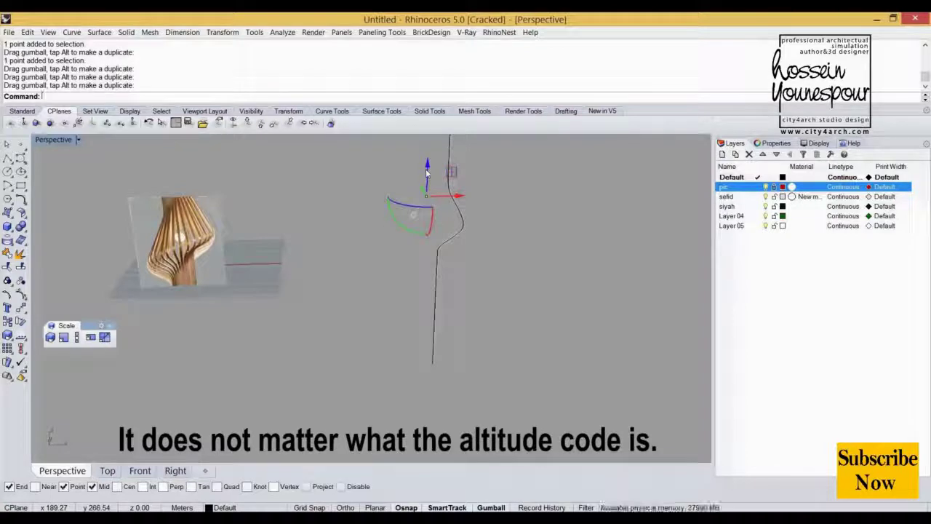
key("ctrl+z")
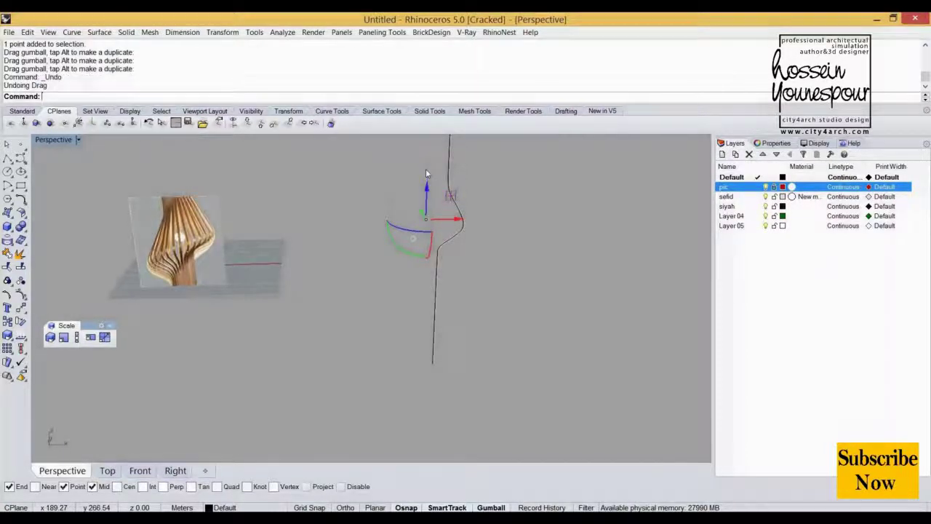
scroll(398, 359, "down", 4)
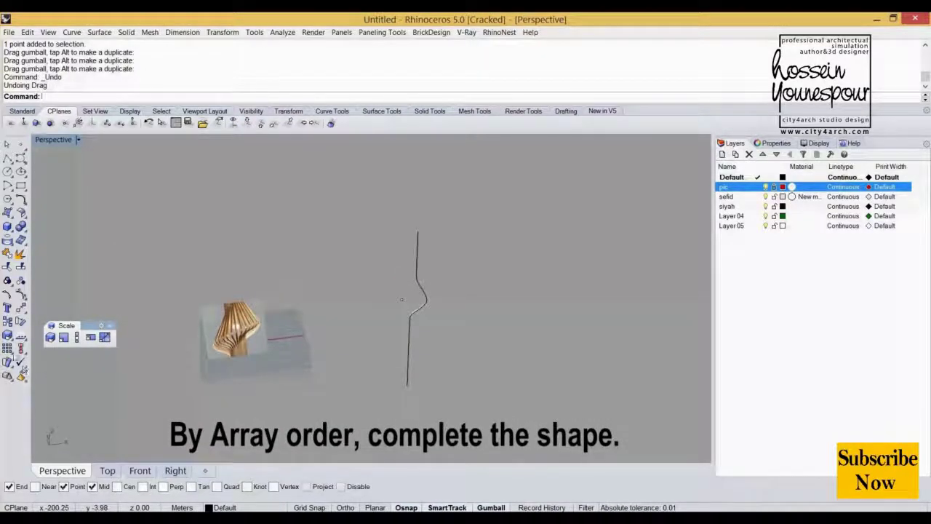
Begin a polar array of the solid strip, snapping its center to the point object
left_click(12, 353)
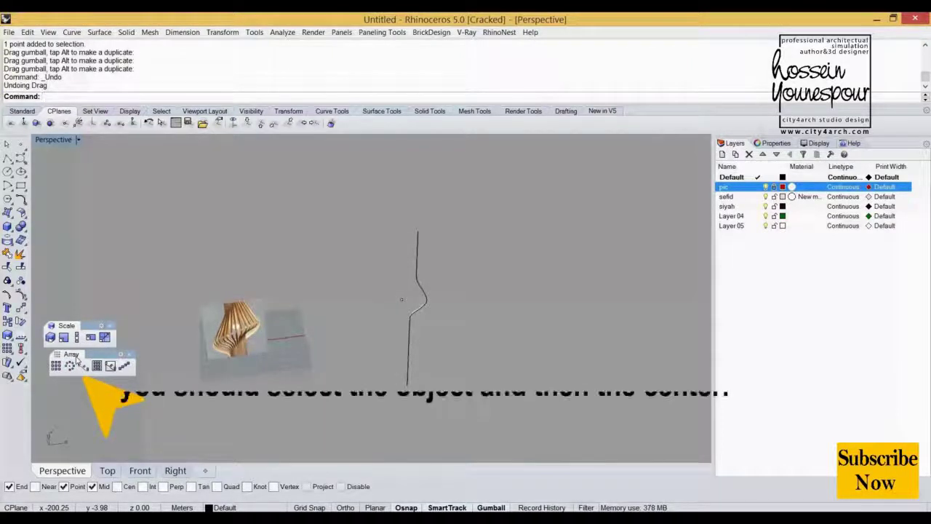
left_click(70, 365)
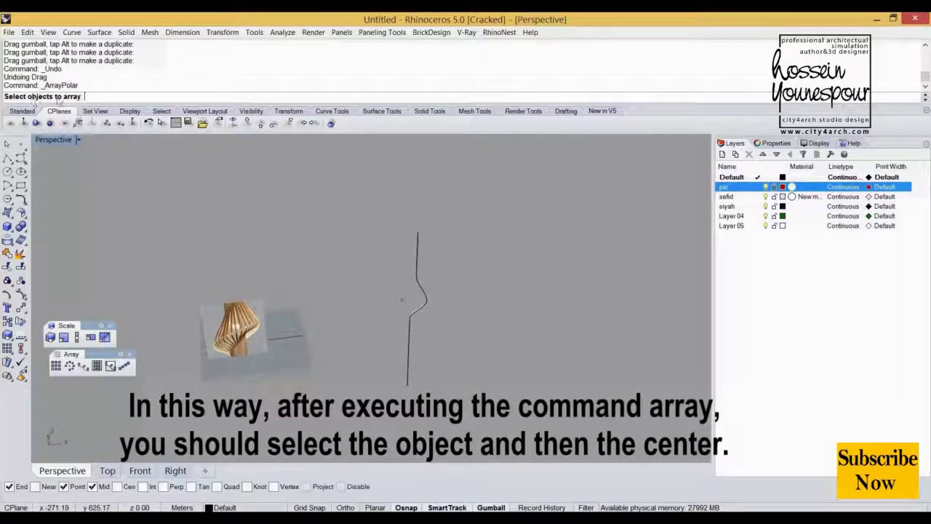
left_click(417, 240)
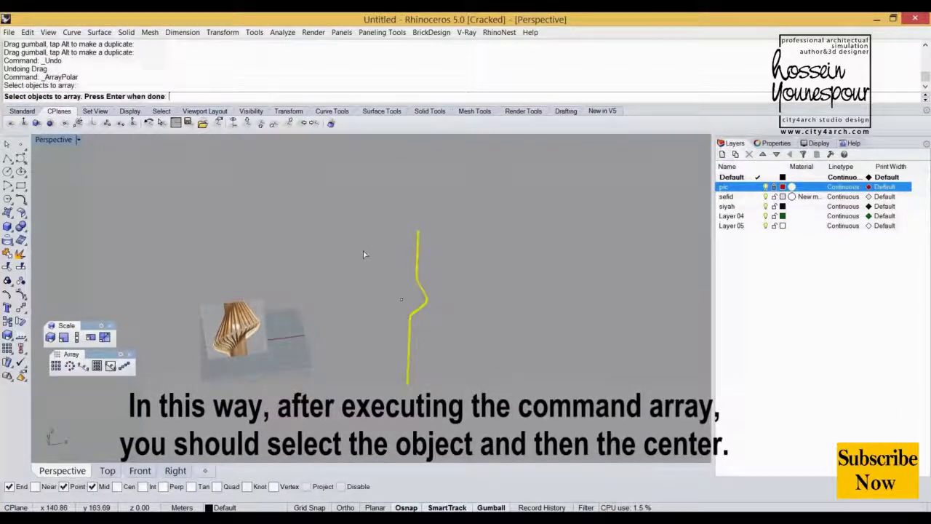
key("Return")
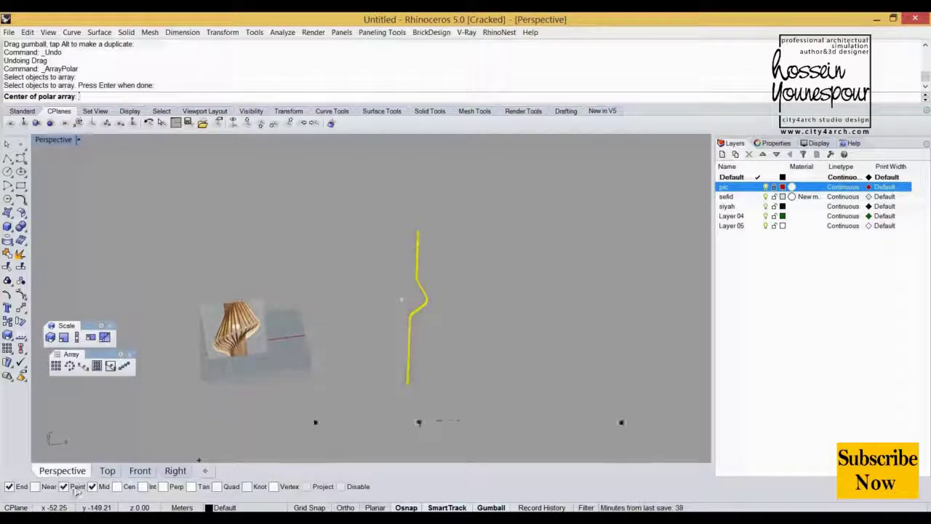
scroll(405, 301, "up", 3)
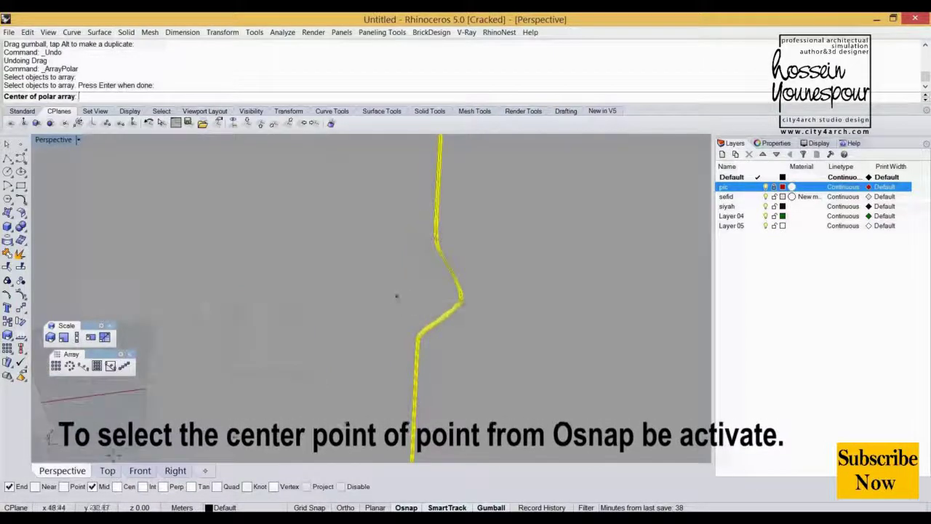
left_click(396, 295)
scroll(461, 282, "down", 4)
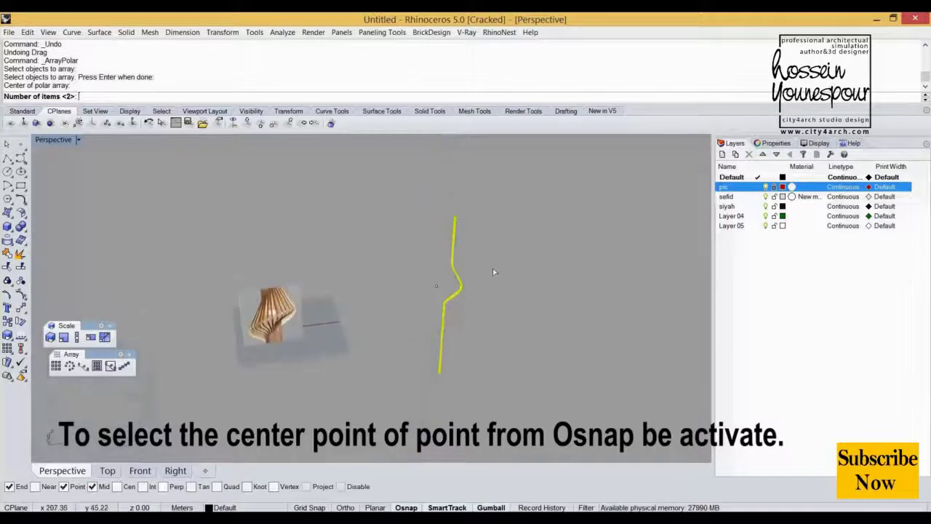
Complete the polar array with 15 items, a 180-degree fill angle and a Z offset of -2
type("15")
key("Return")
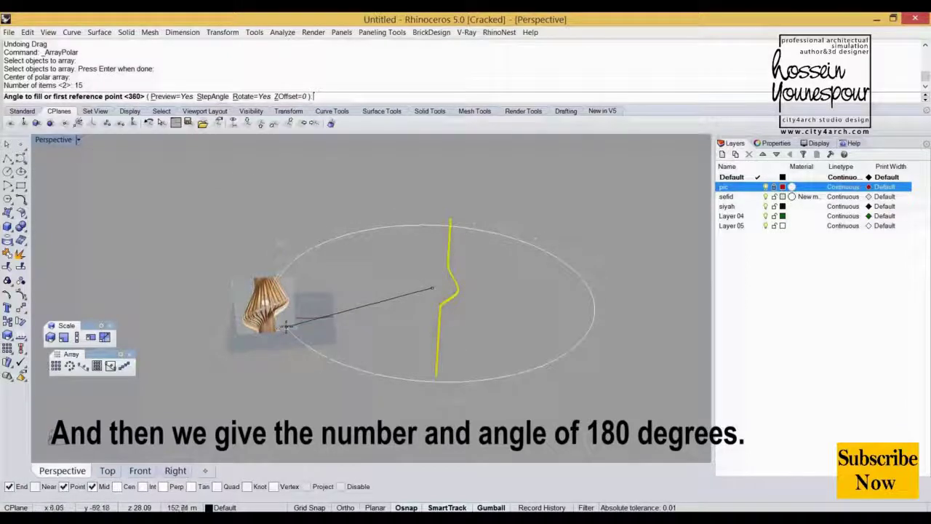
type("180")
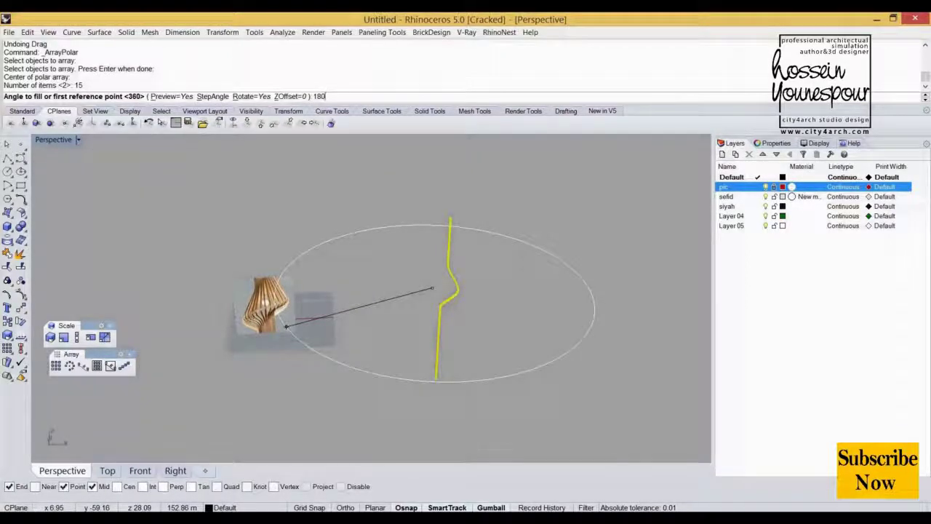
key("Return")
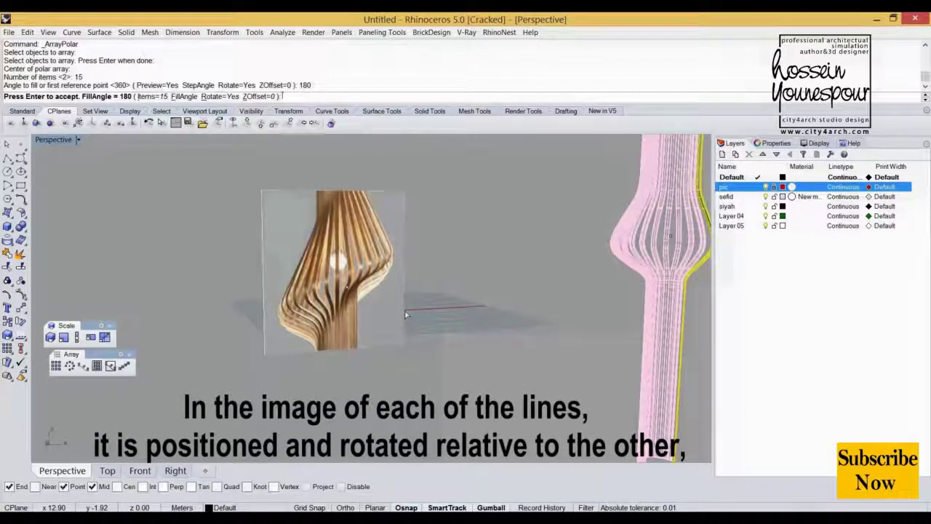
left_click(255, 96)
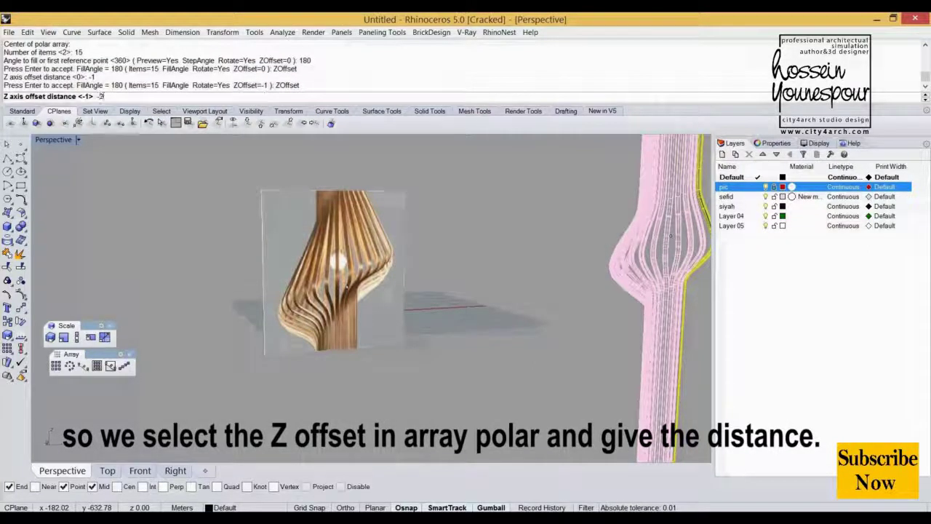
key("Return")
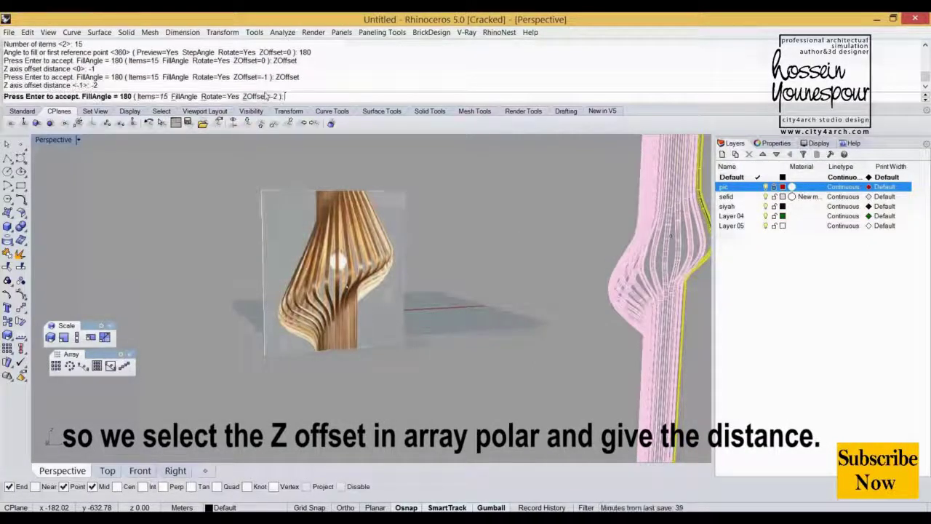
mouse_move(608, 380)
right_mouse_down()
mouse_move(543, 349)
mouse_move(519, 352)
mouse_move(530, 350)
mouse_move(488, 323)
mouse_move(524, 301)
mouse_move(545, 306)
right_mouse_up()
key("Return")
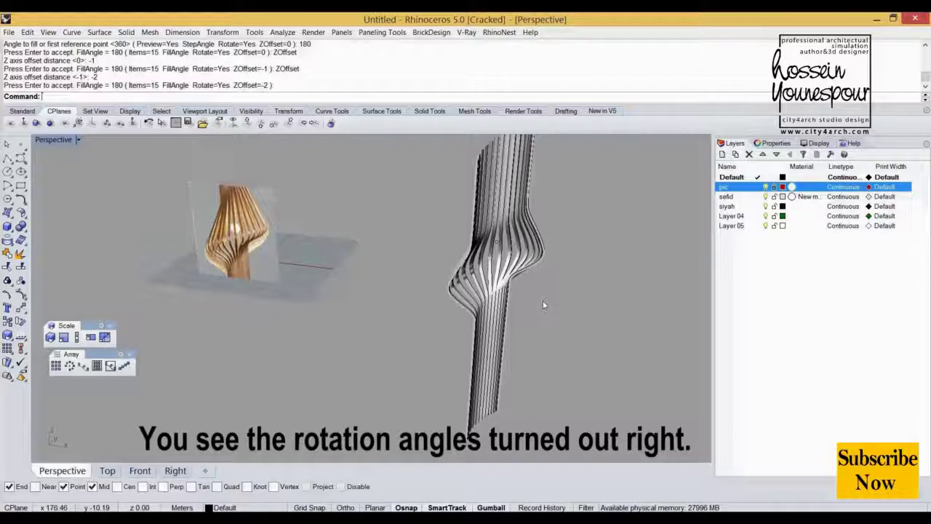
Polar-array the end strip of the half ring around the same point with 15 items, a 180-degree fill angle and a Z offset of 2
right_click_drag(542, 304, 444, 335)
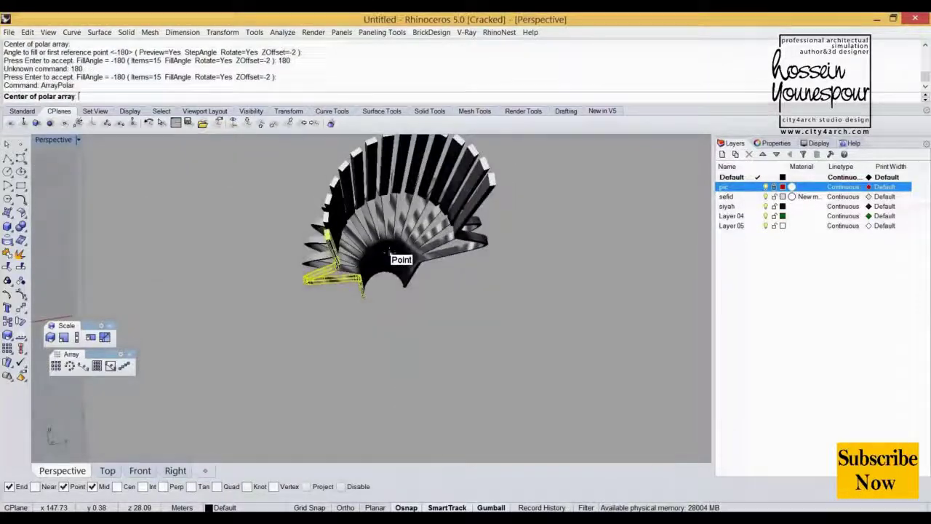
left_click(390, 252)
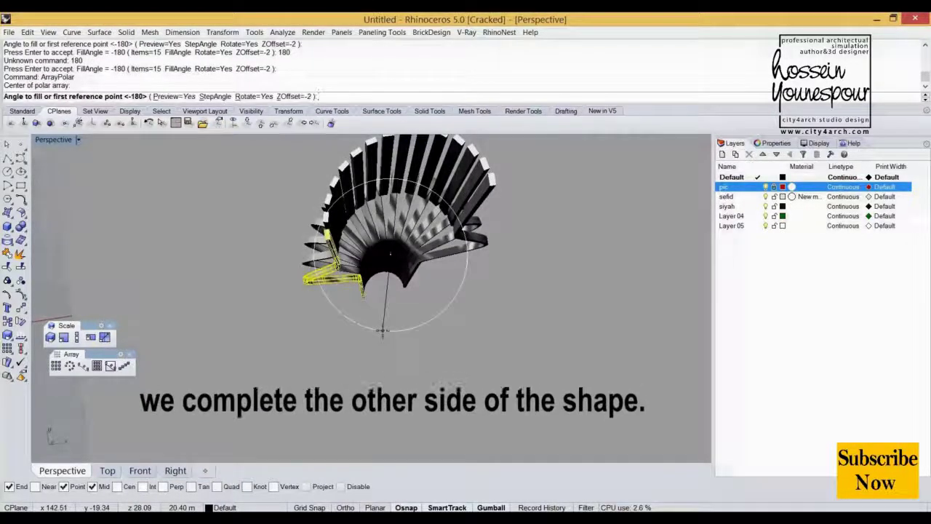
type("180")
key("Return")
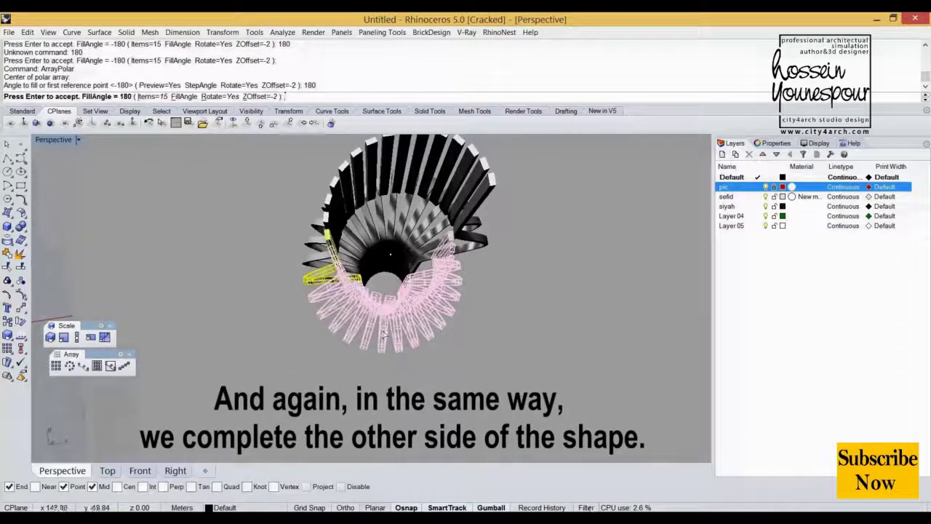
right_click_drag(557, 393, 400, 246)
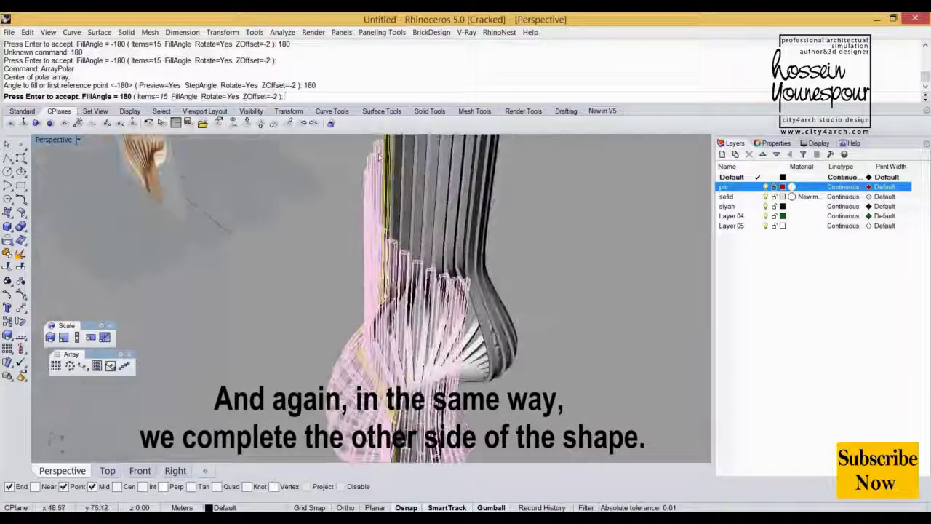
left_click(259, 97)
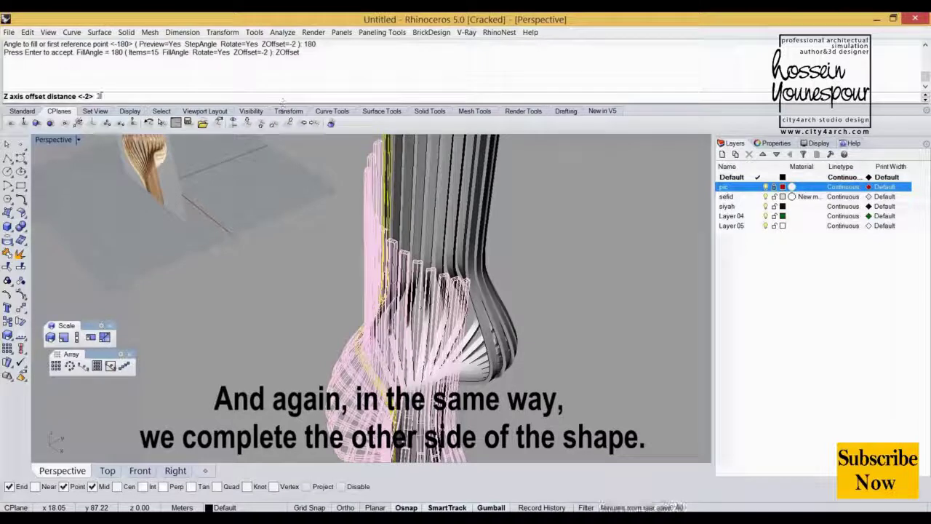
type("2")
key("Return")
right_click_drag(539, 354, 557, 322)
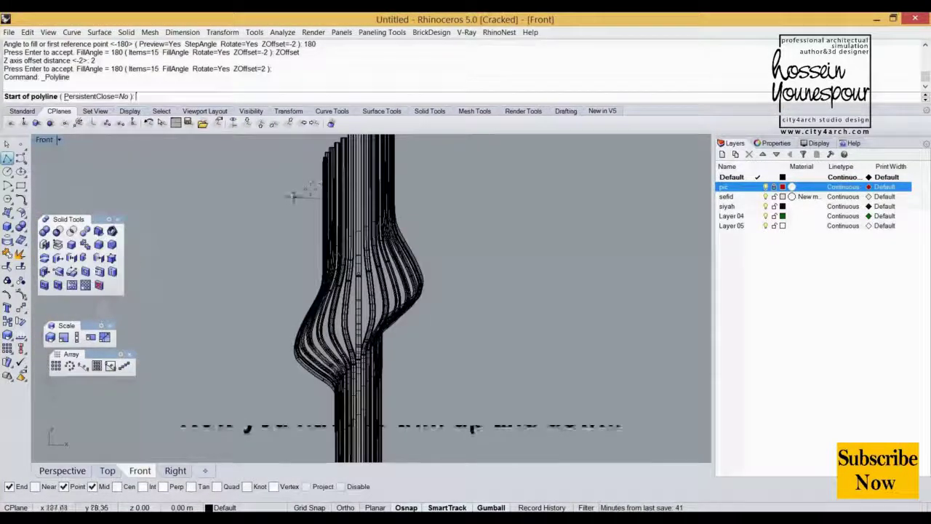
In the Front view, draw two roughly horizontal polylines across the ribs, one above and one below the bulge
left_click(292, 197)
left_click(471, 196)
key("Return")
right_click_drag(441, 317, 443, 273)
right_click(444, 273)
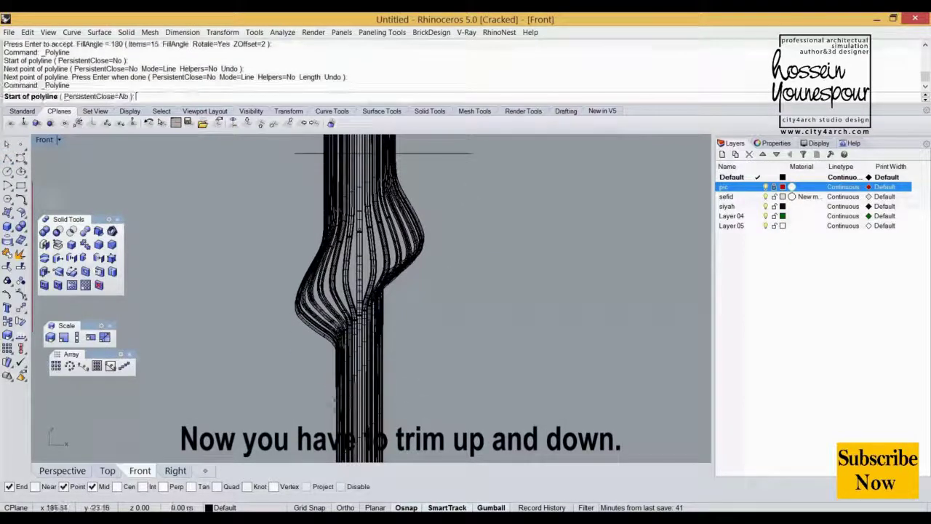
left_click(311, 417)
left_click(430, 413)
key("Return")
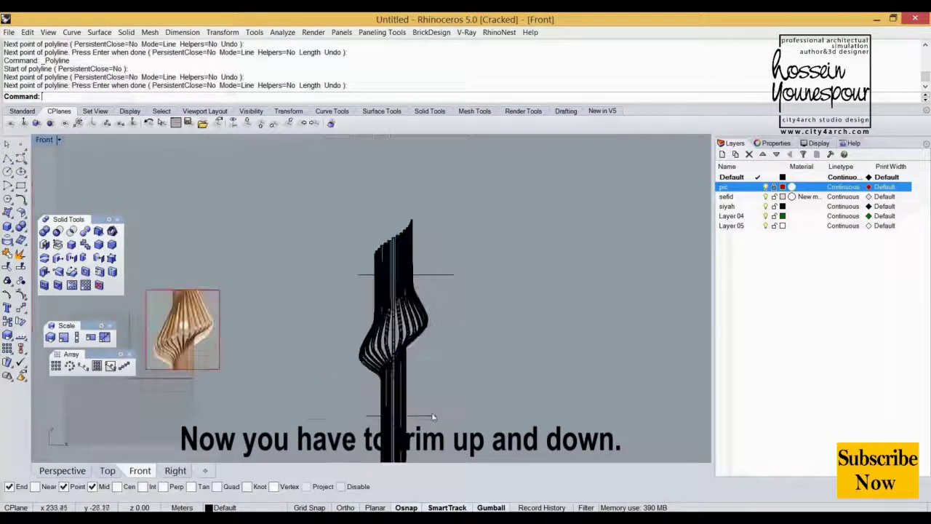
Trim off the rib ends above the upper line and below the lower line, using both lines as cutting objects
type("trim")
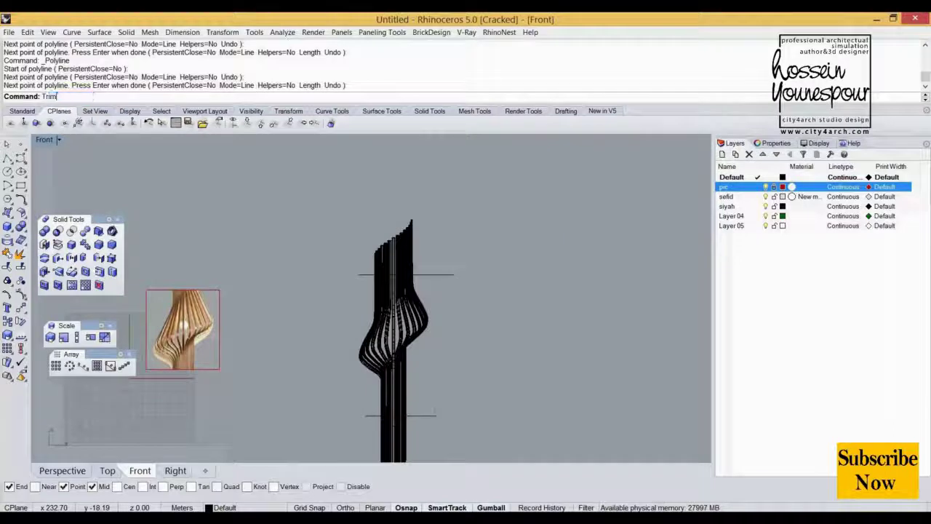
key("Return")
left_click(447, 273)
left_click(426, 416)
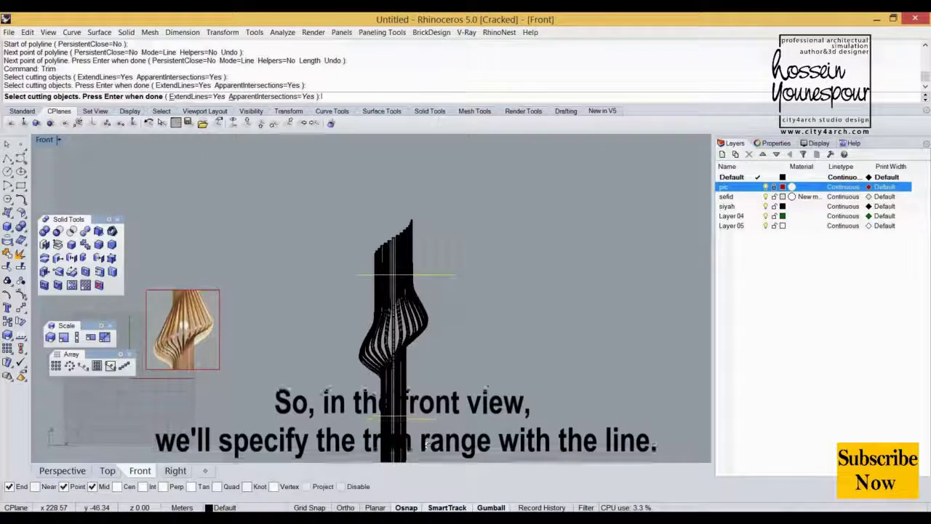
key("Return")
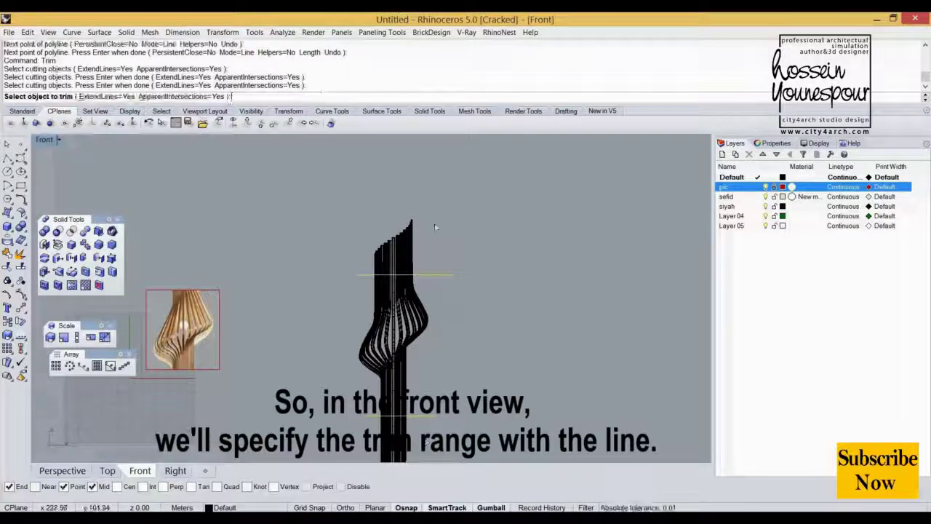
scroll(444, 234, "up", 3)
left_click_drag(307, 320, 306, 314)
right_click_drag(385, 244, 435, 3)
left_click(402, 407)
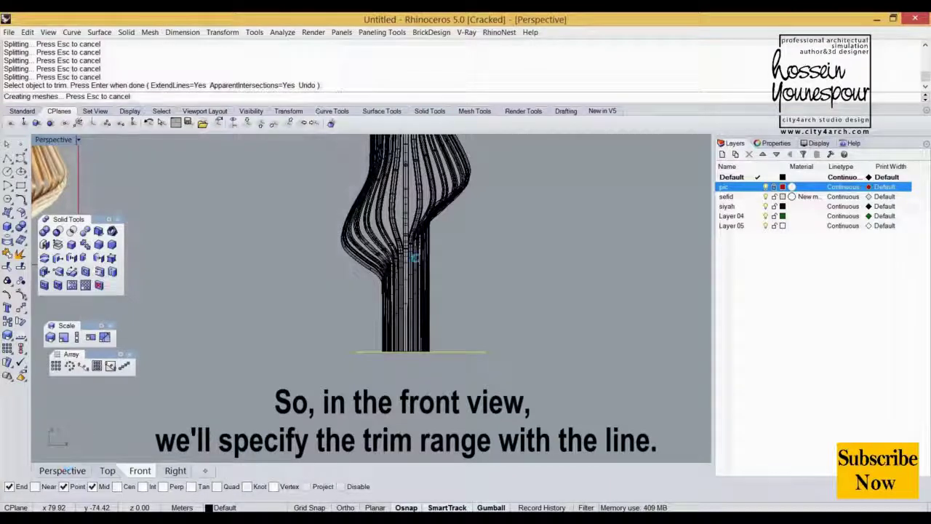
Select all the trimmed ribs and close their open ends with the Cap command
scroll(424, 229, "up", 5)
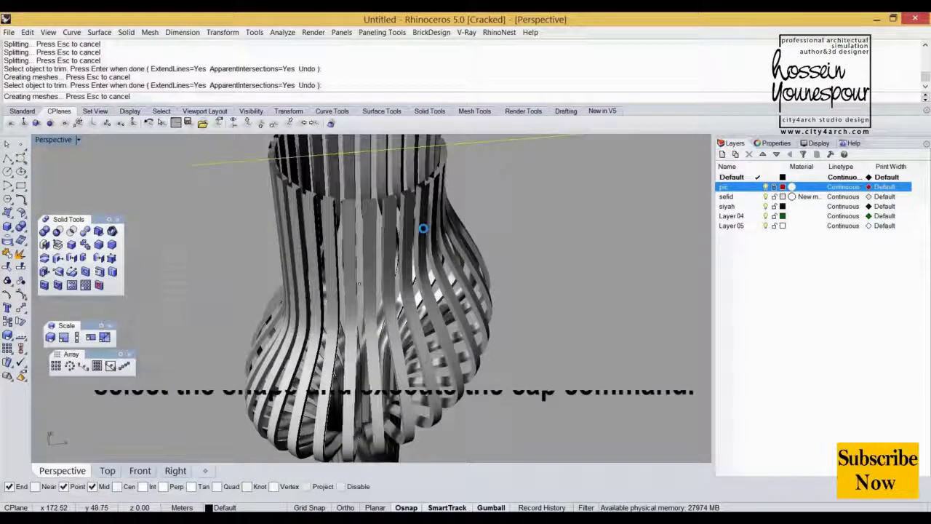
scroll(416, 313, "up", 6)
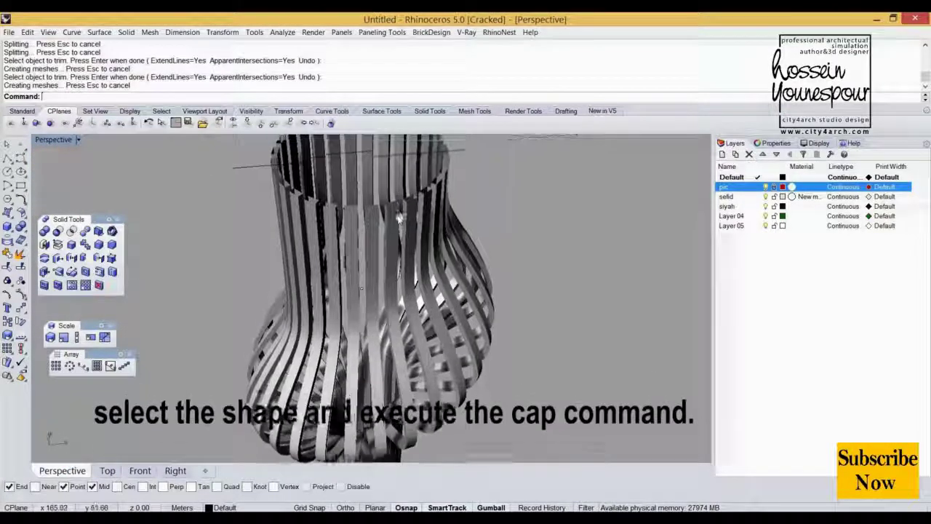
scroll(416, 312, "up", 1)
right_click_drag(417, 313, 418, 364)
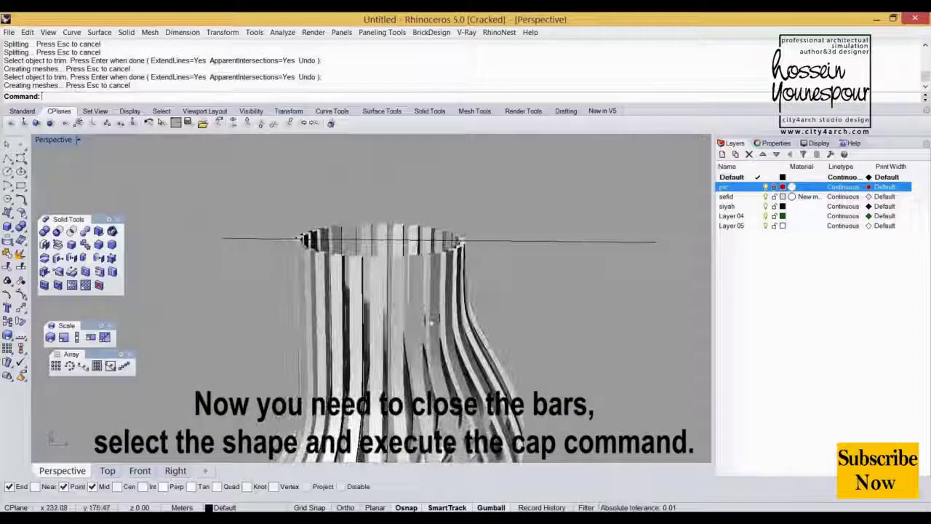
key("ctrl+a")
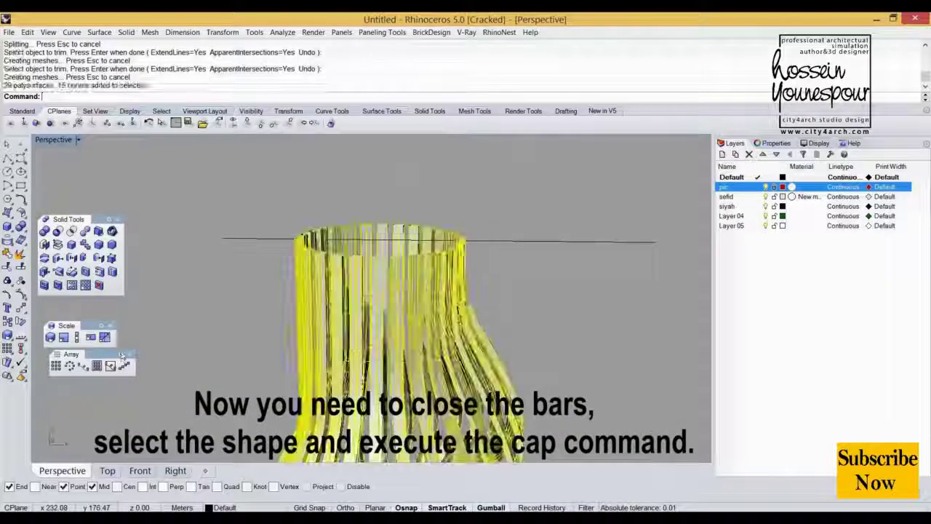
type("Cap")
key("Return")
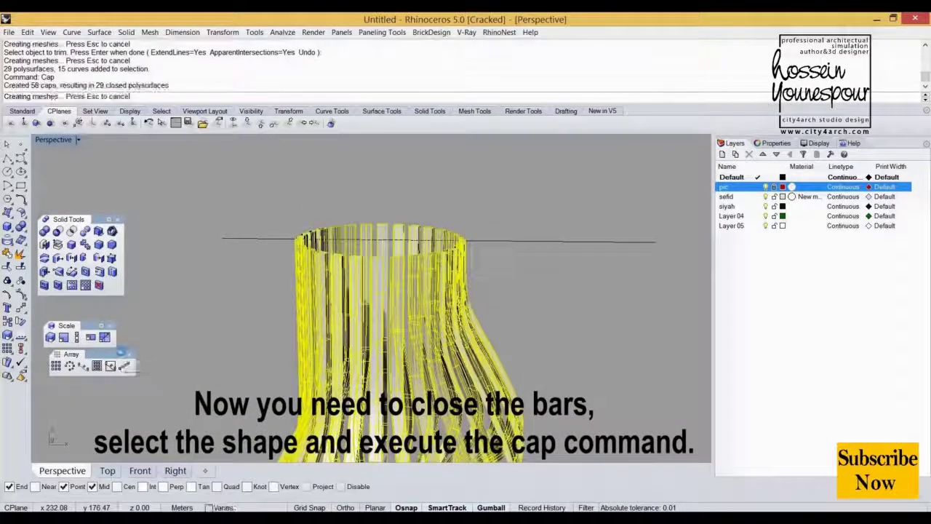